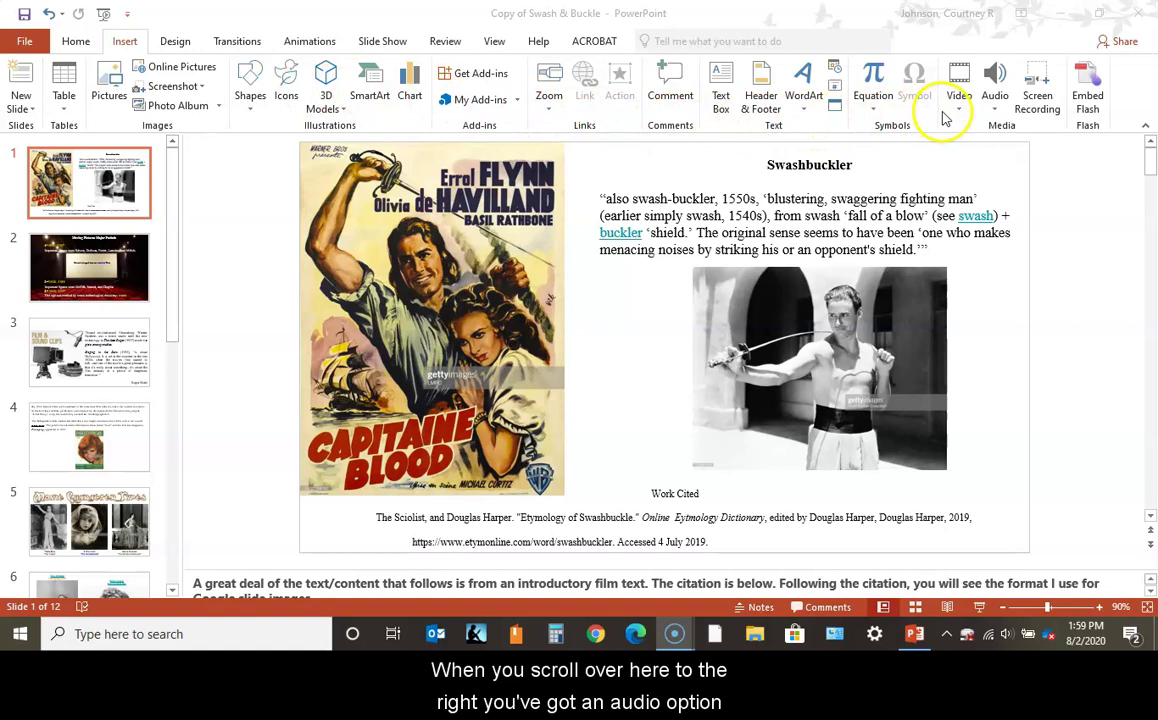
Start a Record Audio narration for slide 1, with the Record Sound dialog moved off the slide.
click(995, 114)
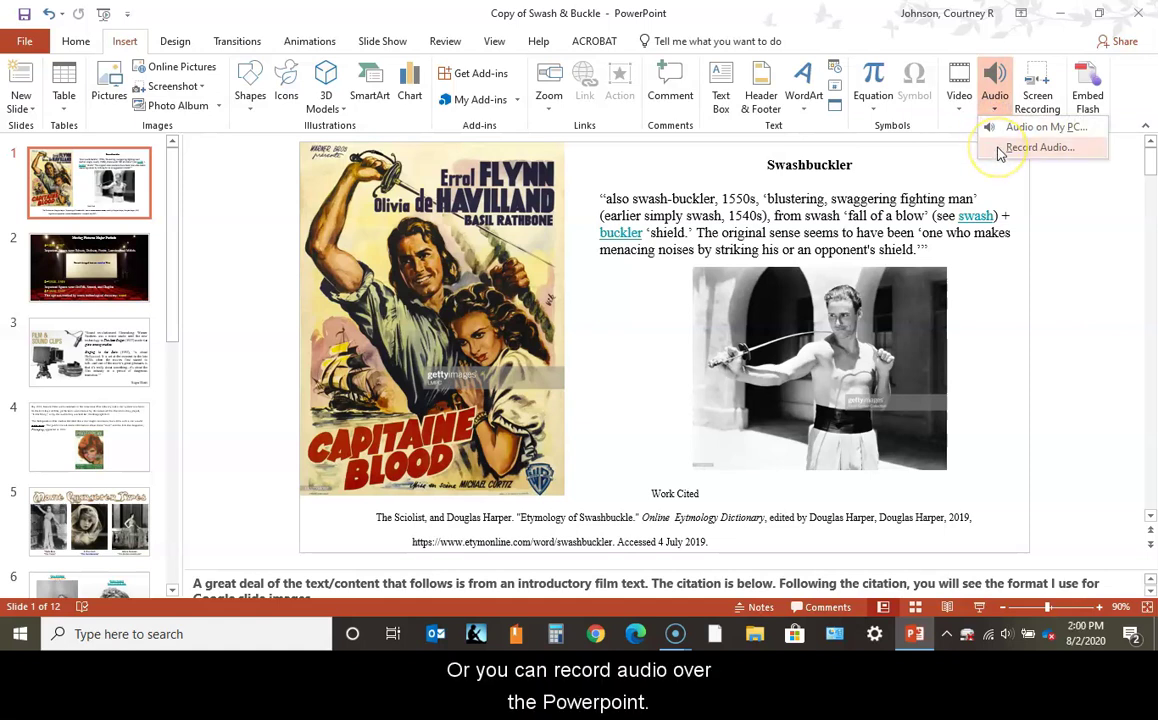
click(1000, 151)
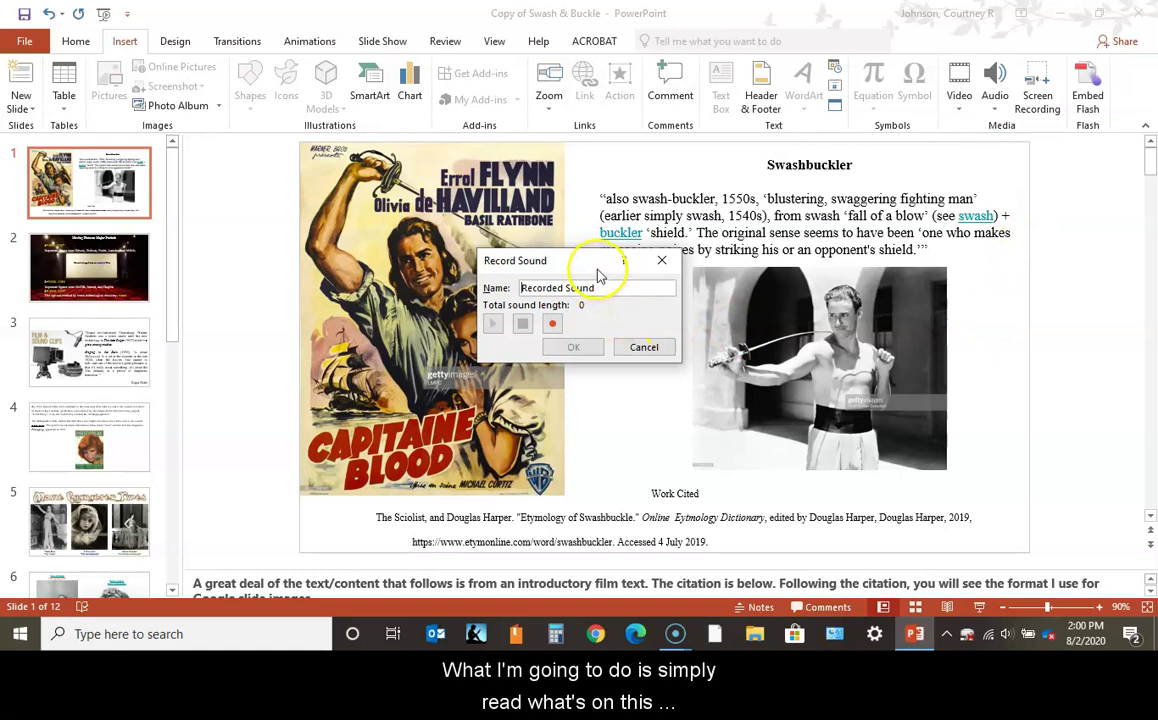
drag(597, 272, 455, 300)
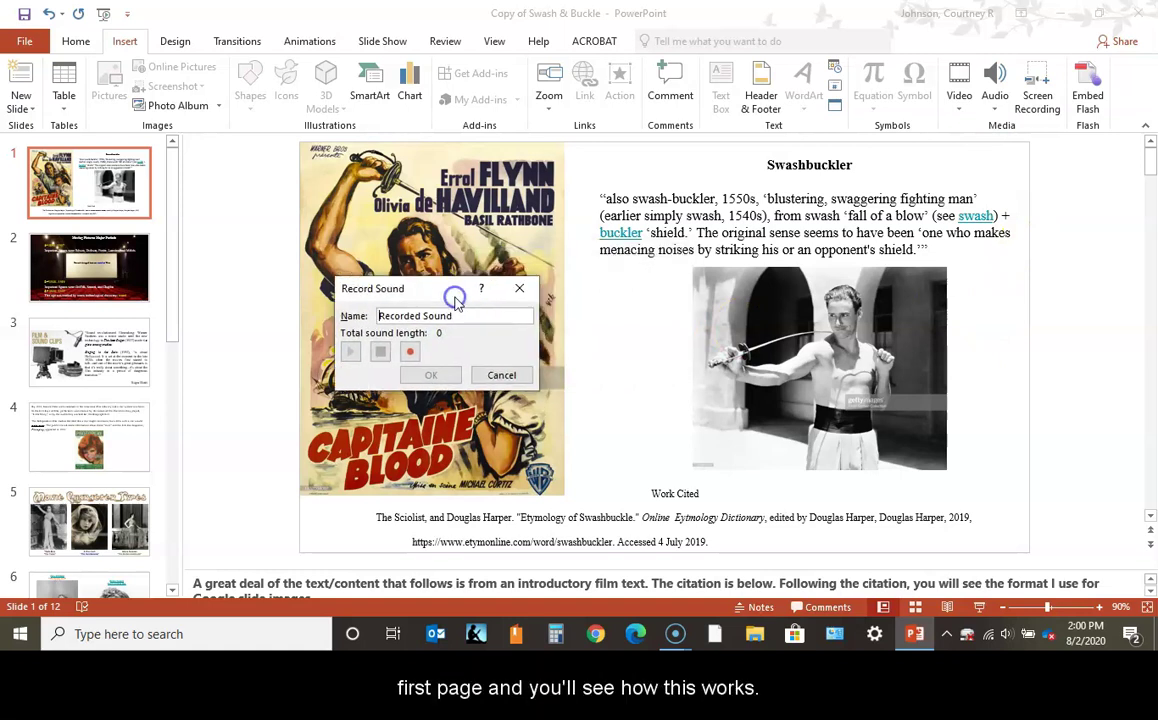
click(453, 316)
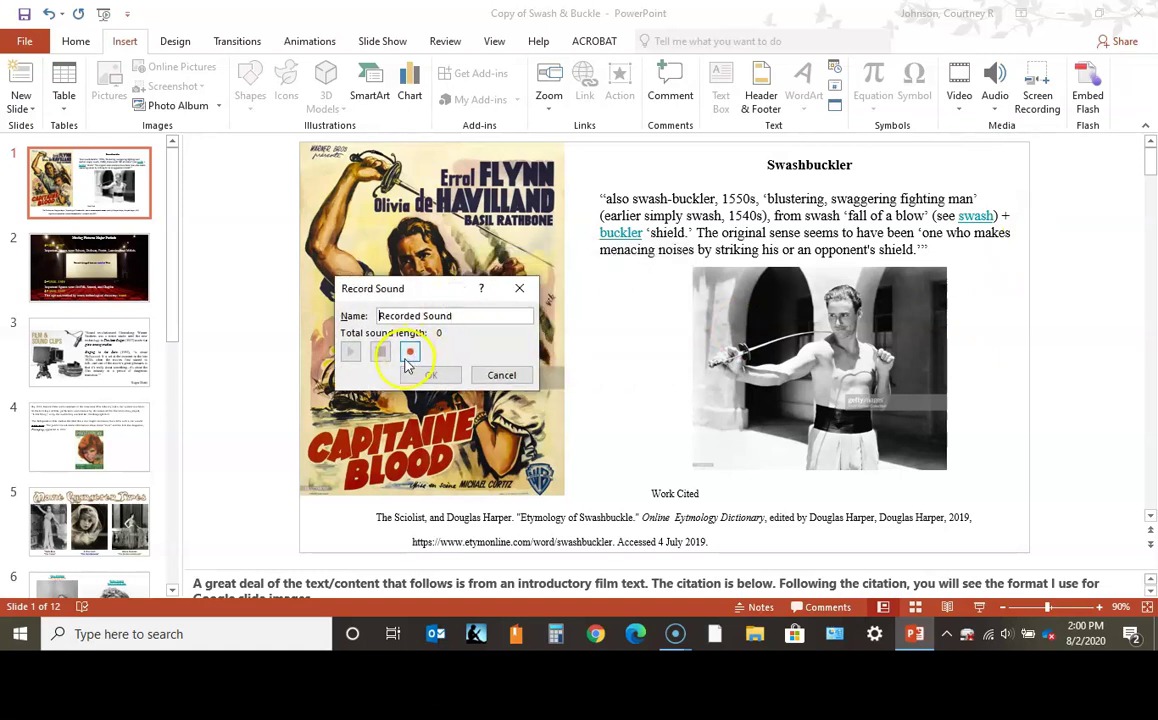
click(381, 316)
drag(441, 290, 114, 336)
click(84, 400)
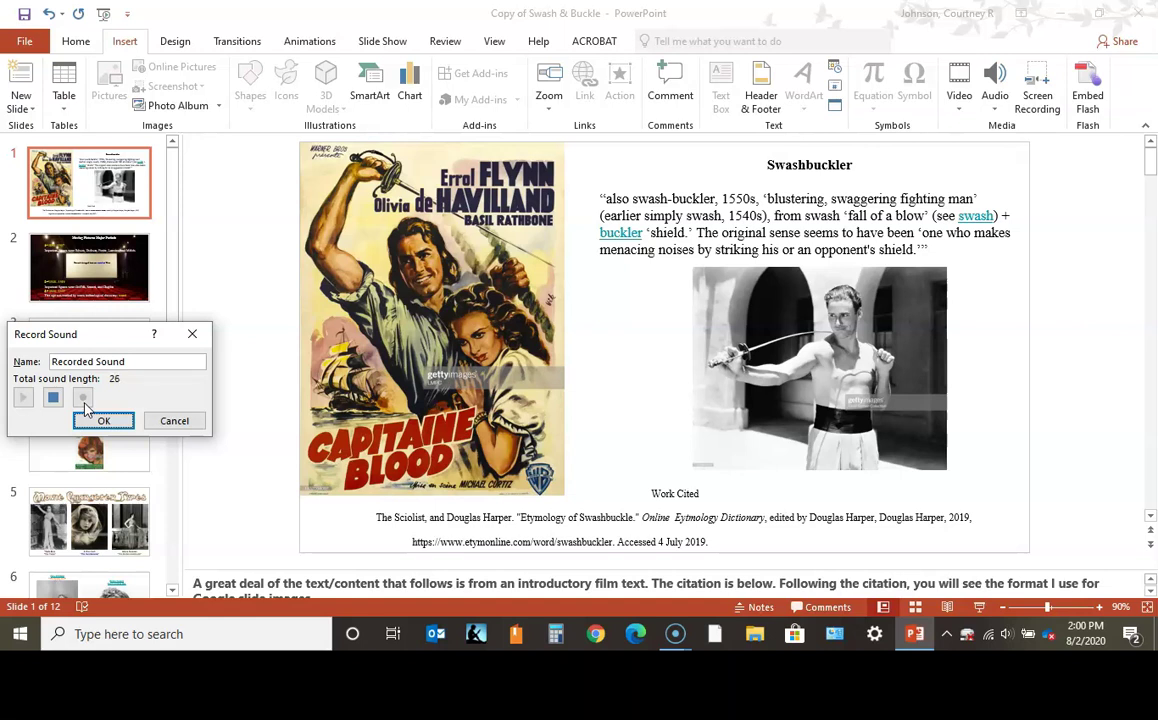
Finish the recording and drag the speaker icon to the fencer photo's lower-right corner.
click(100, 420)
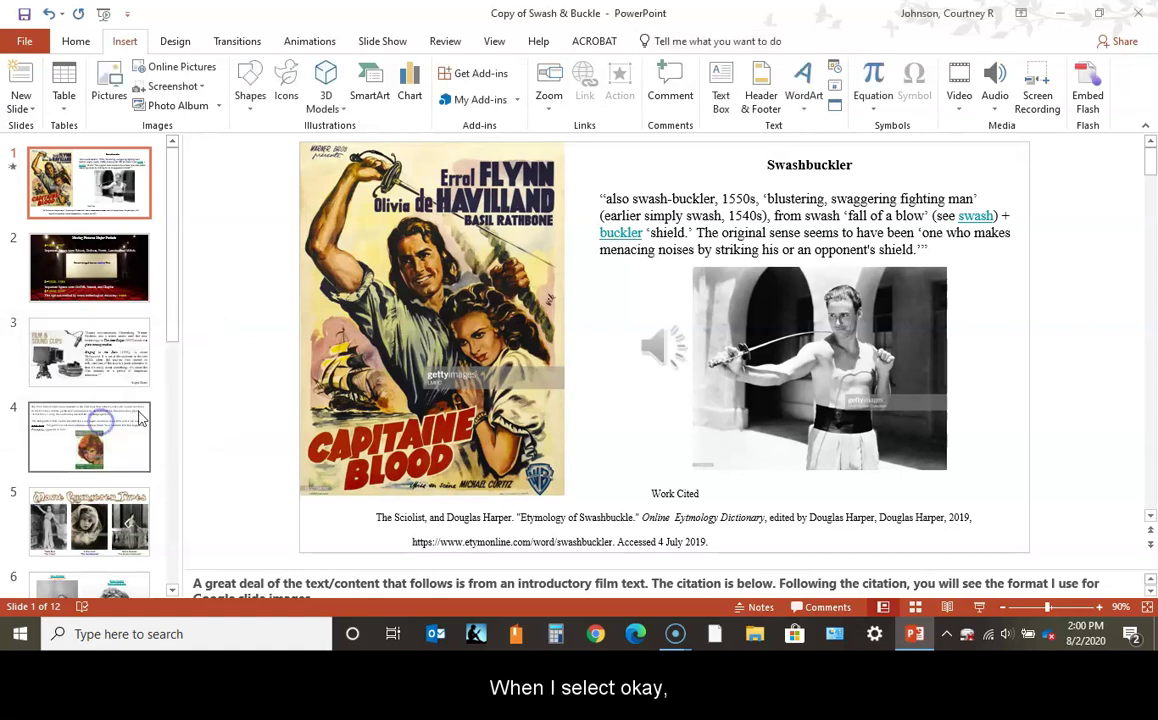
mouse_move(672, 346)
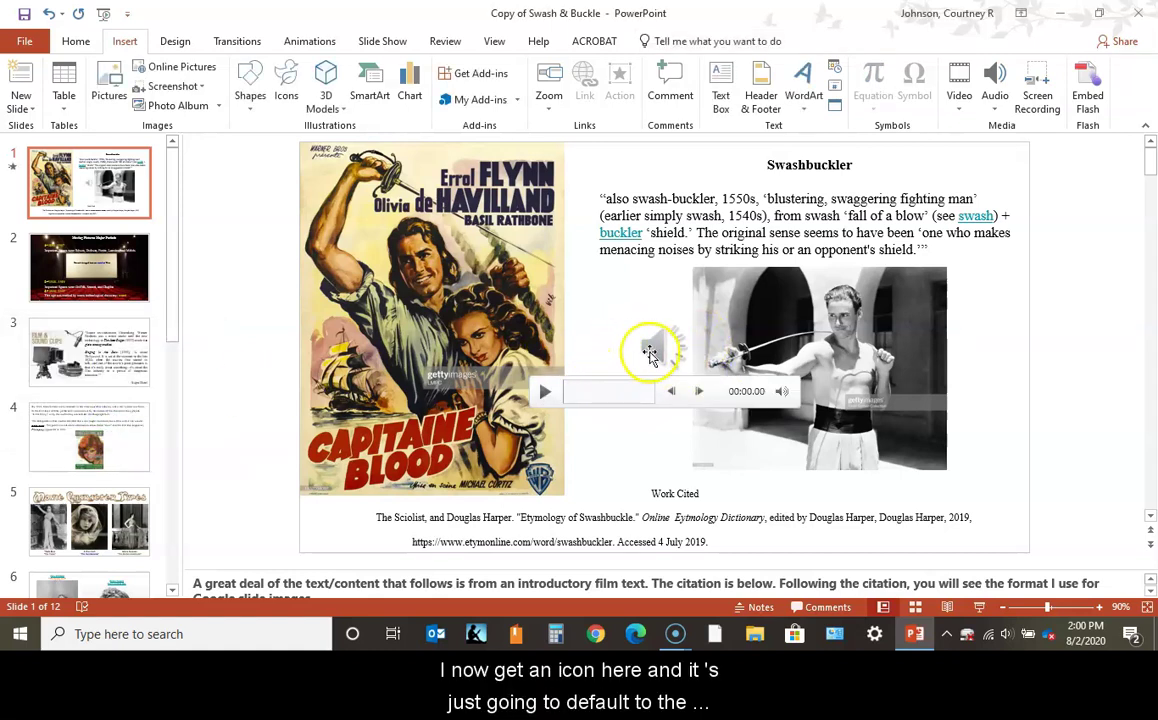
drag(650, 352, 972, 440)
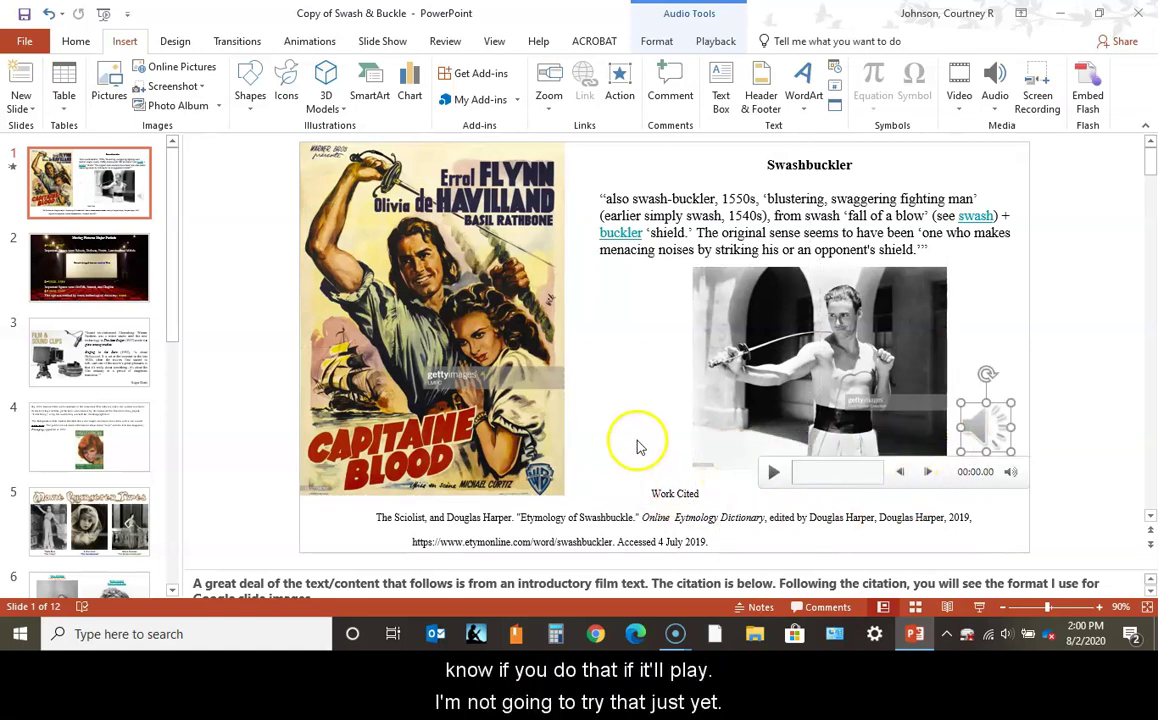
Play back the 26-second narration from the speaker icon's player bar.
click(640, 447)
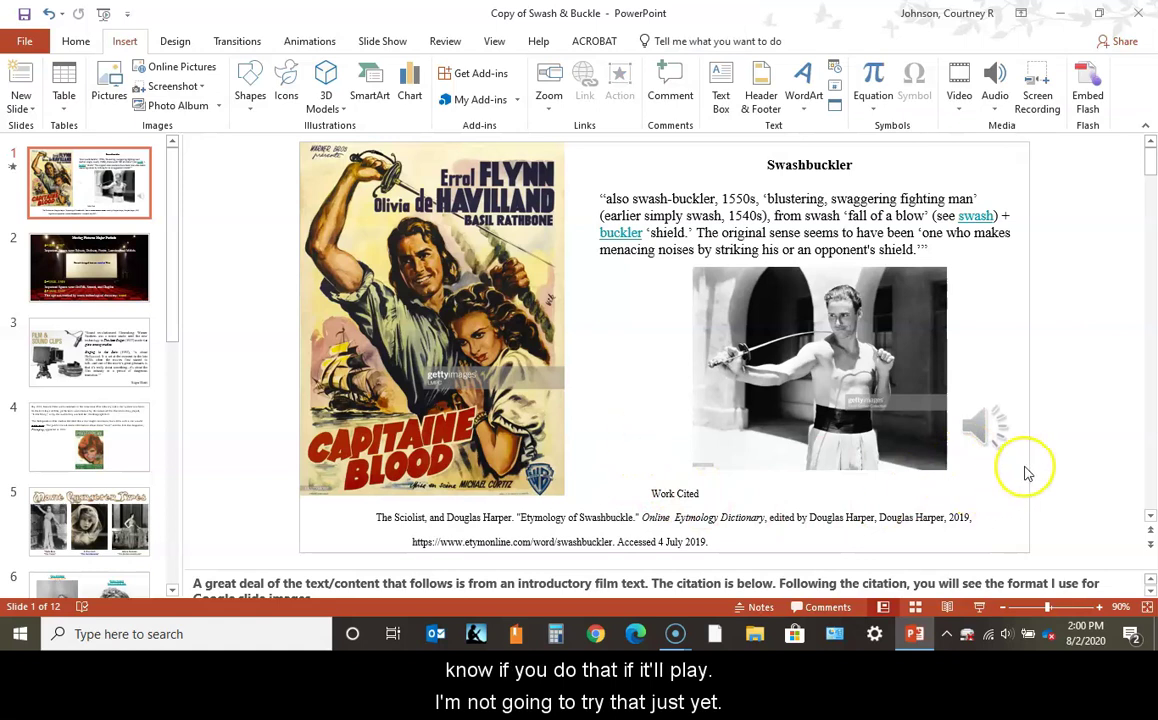
mouse_move(977, 428)
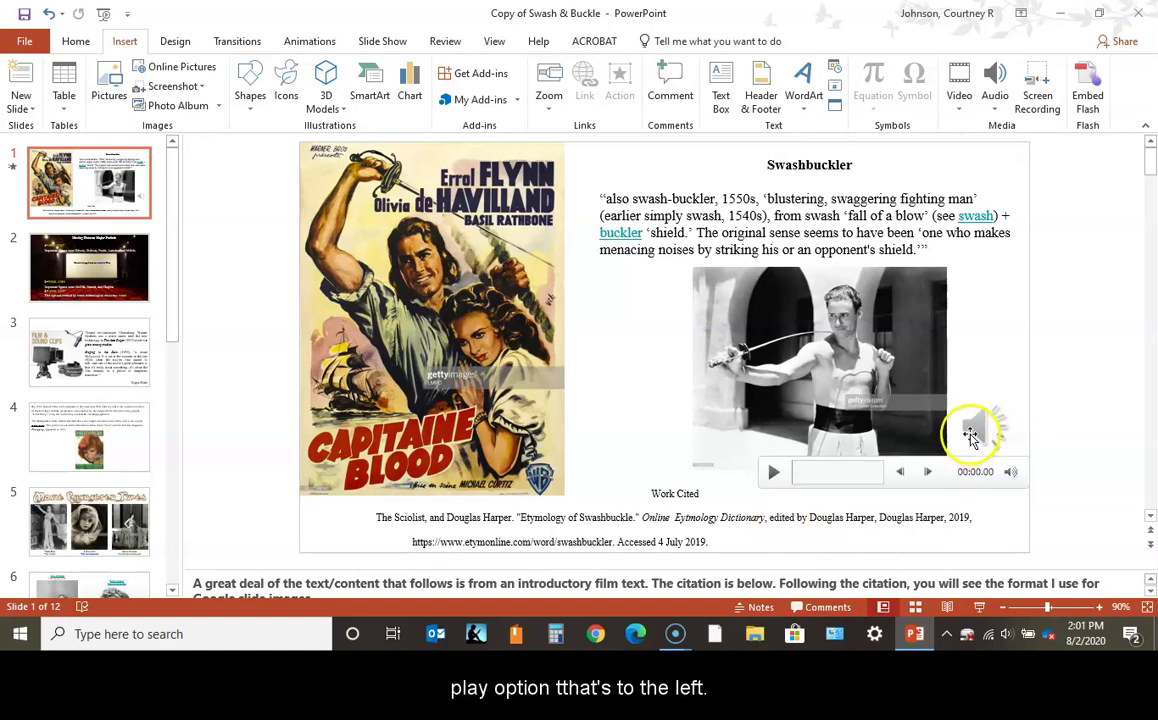
click(779, 484)
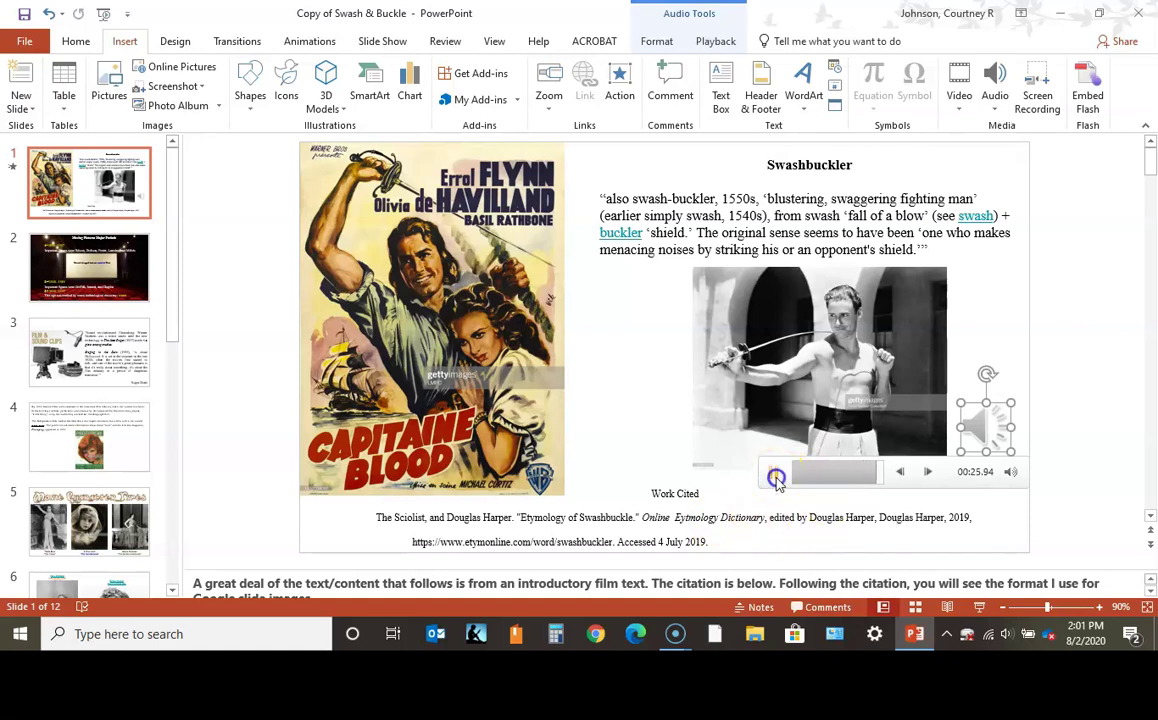
click(778, 484)
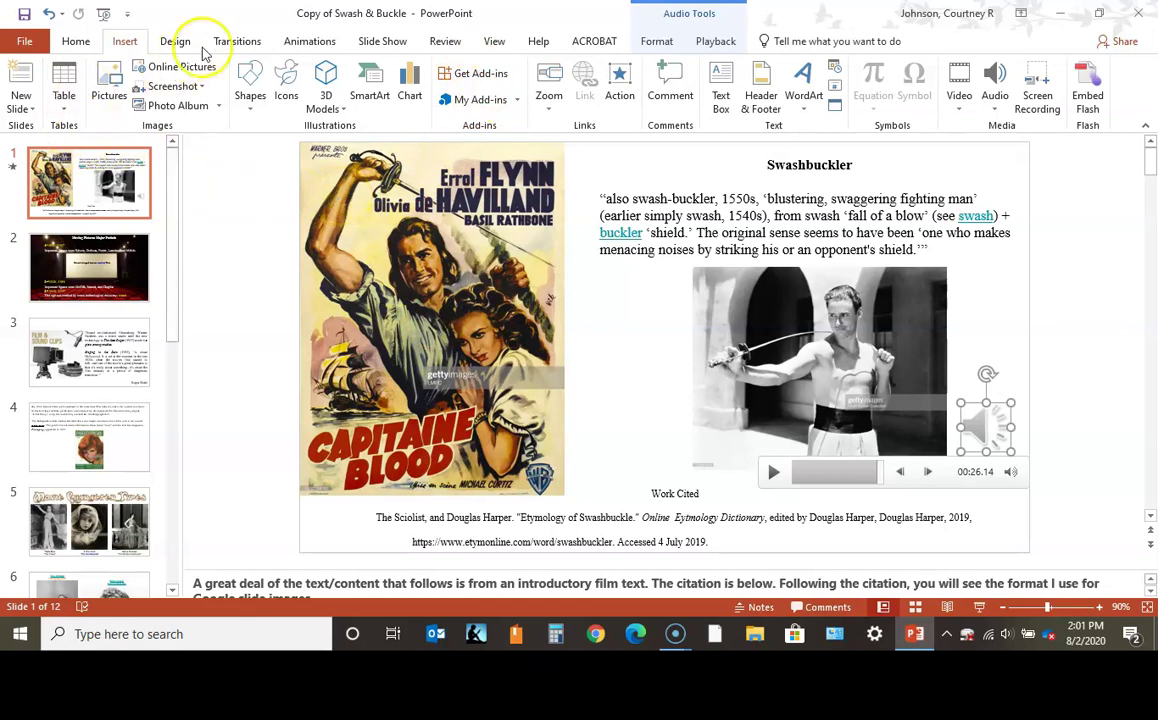
click(372, 42)
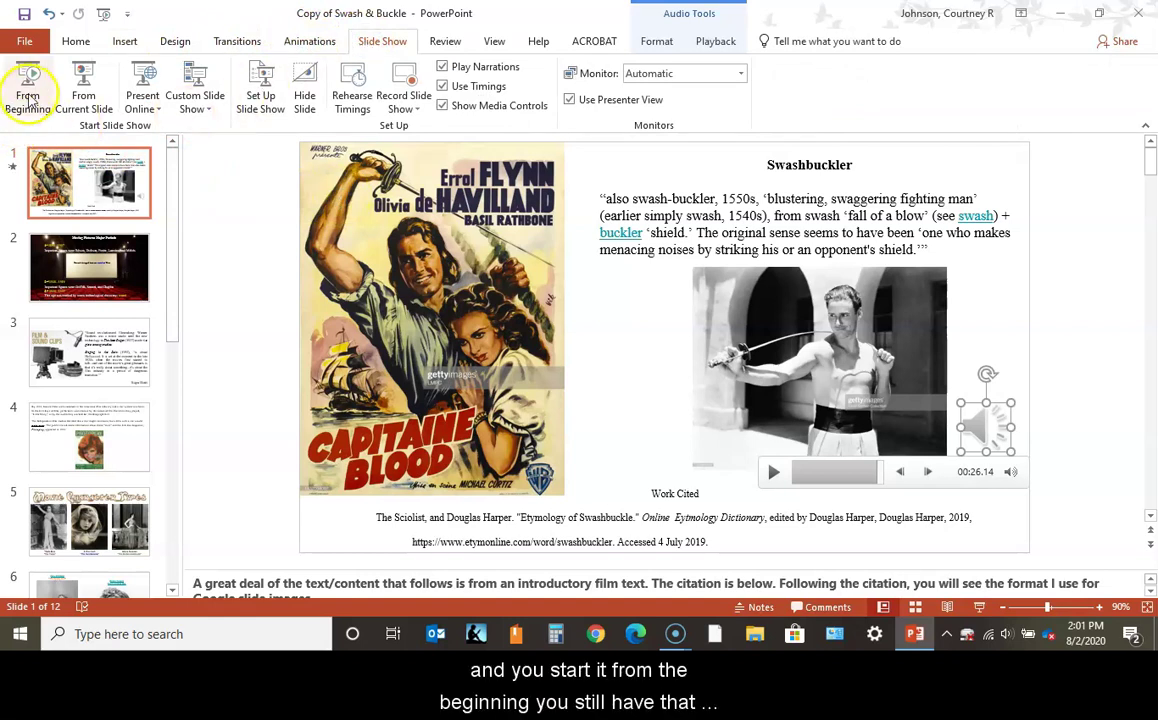
click(30, 90)
mouse_move(1110, 448)
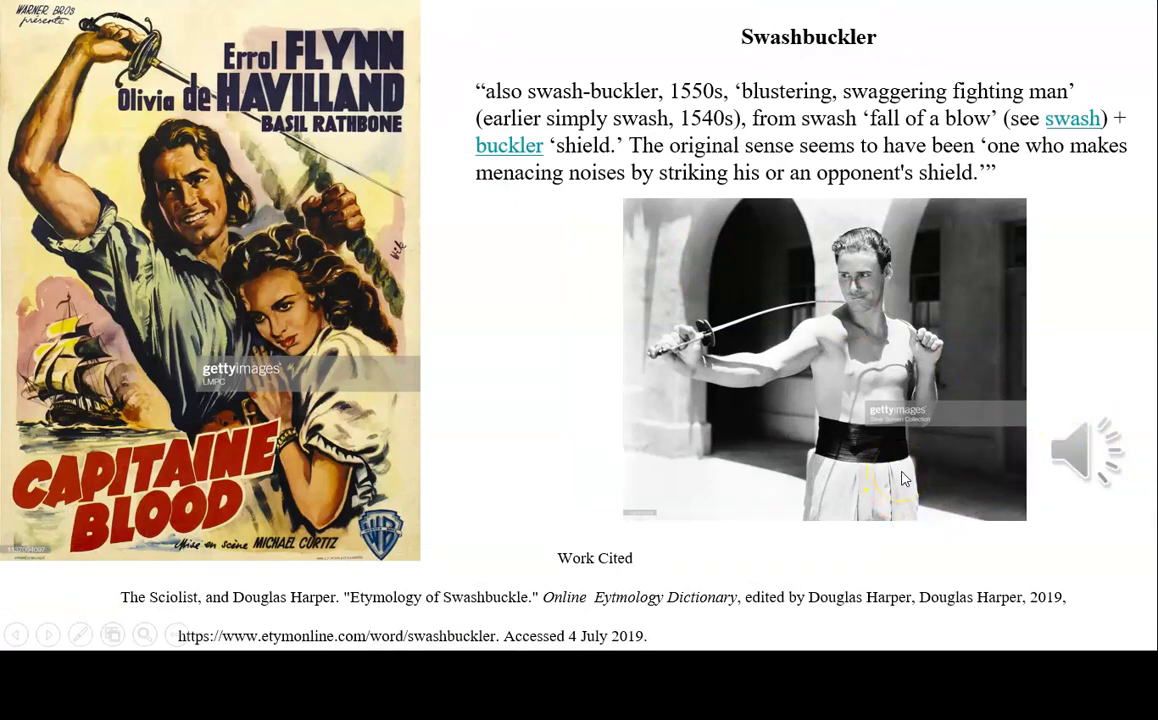
key(Escape)
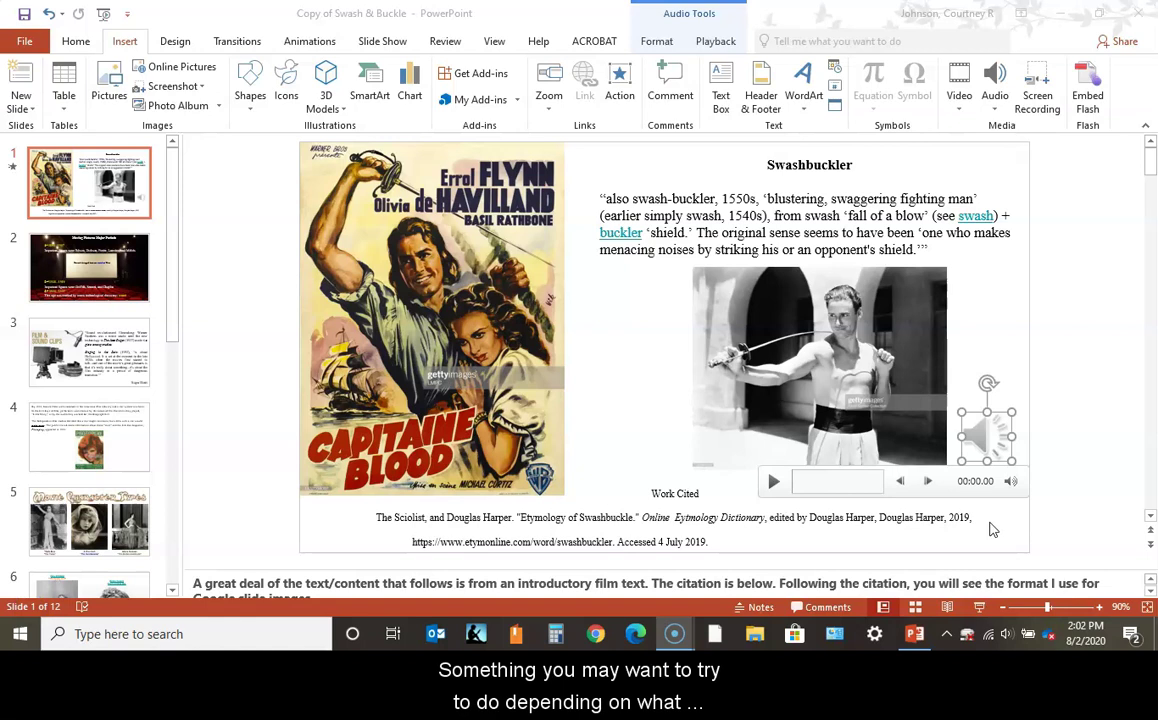
Move the speaker icon to the fencer photo's lower-left corner.
click(968, 444)
drag(968, 444, 704, 441)
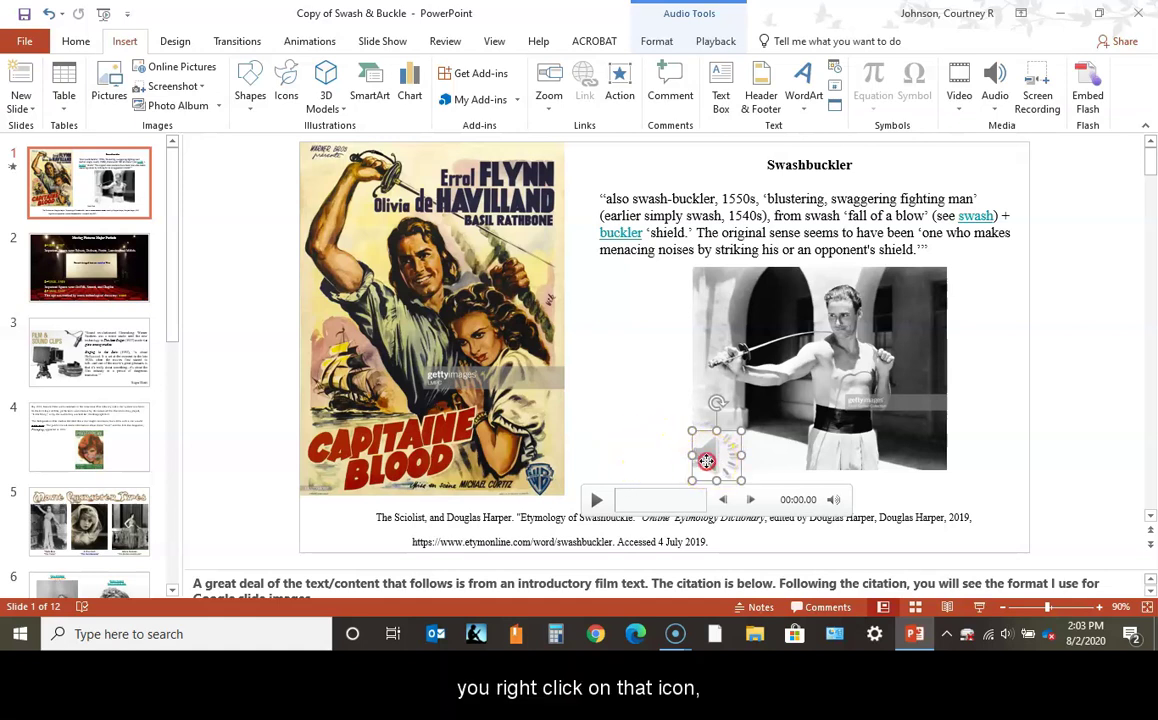
right_click(706, 464)
click(659, 455)
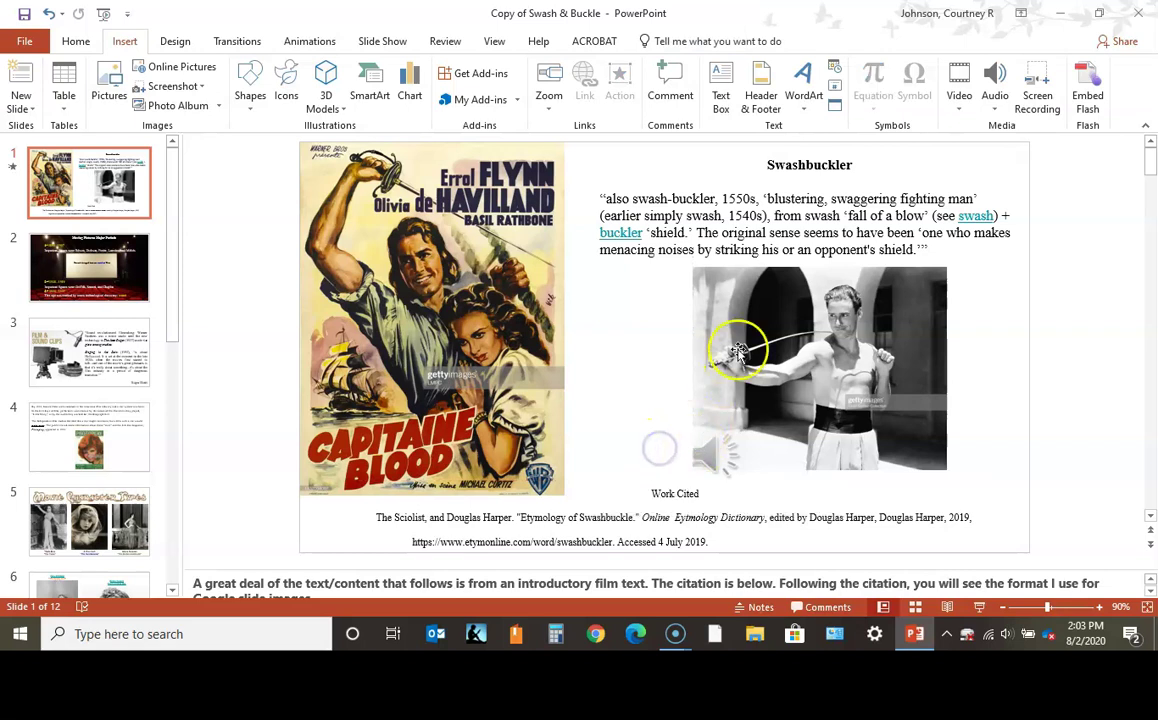
click(700, 452)
right_click(704, 448)
click(649, 451)
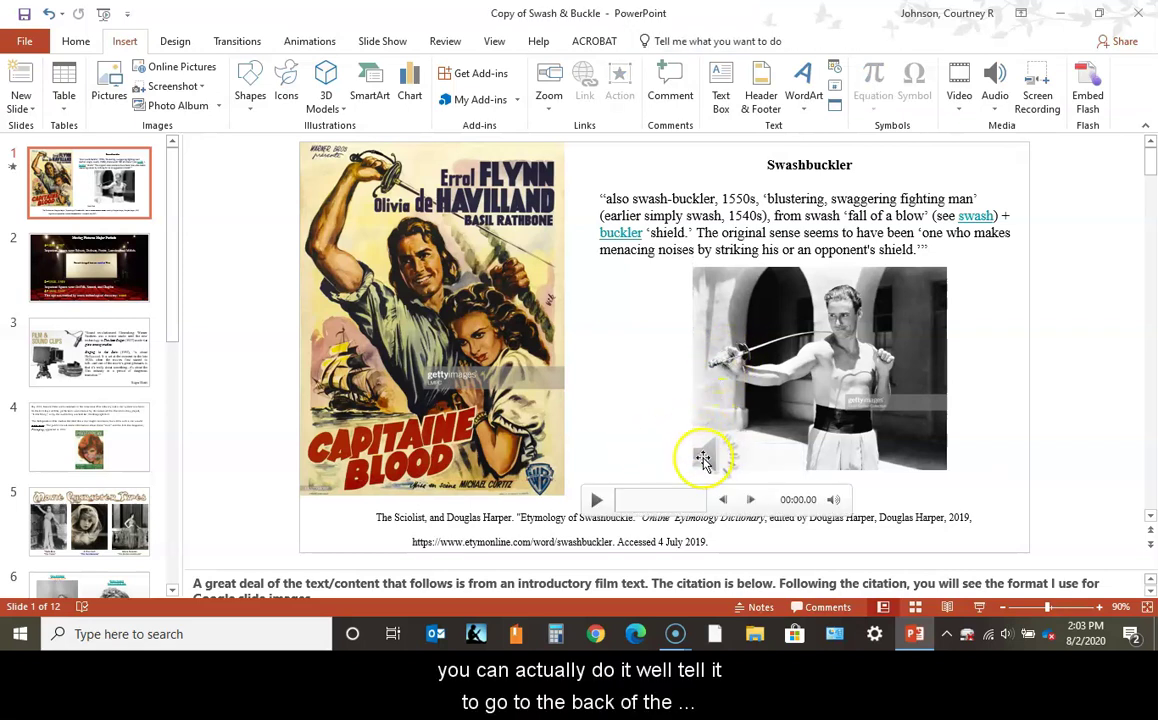
right_click(700, 455)
click(661, 447)
double_click(717, 457)
click(663, 442)
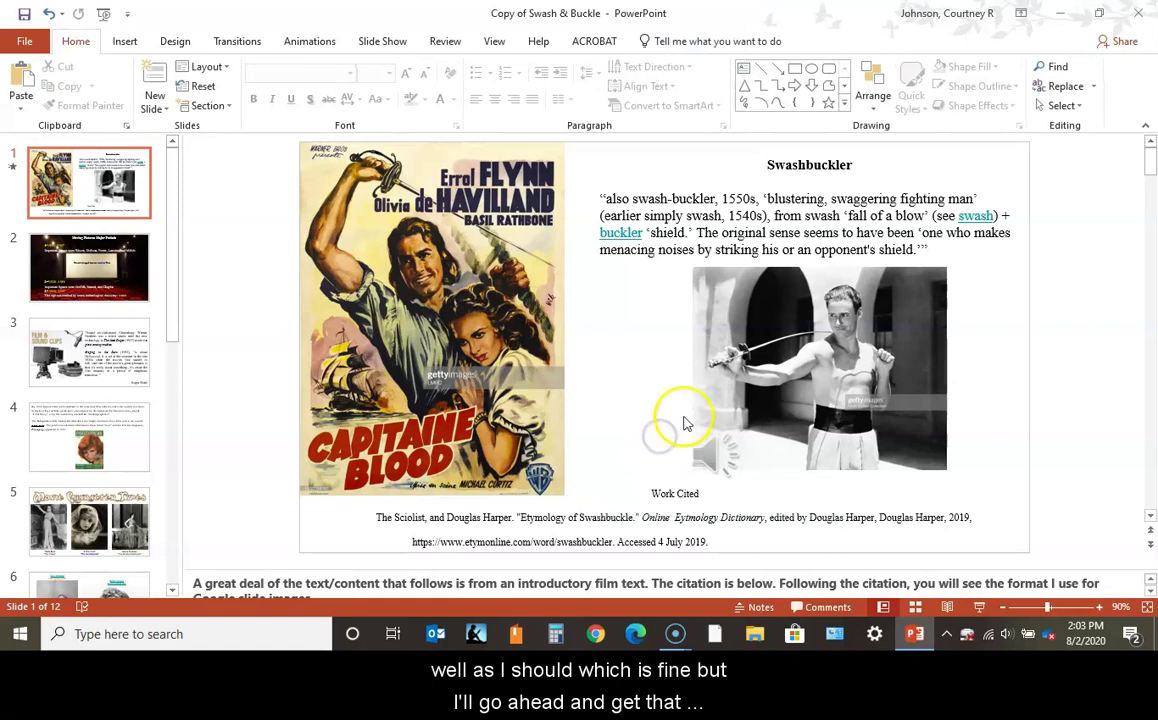
right_click(712, 460)
click(30, 585)
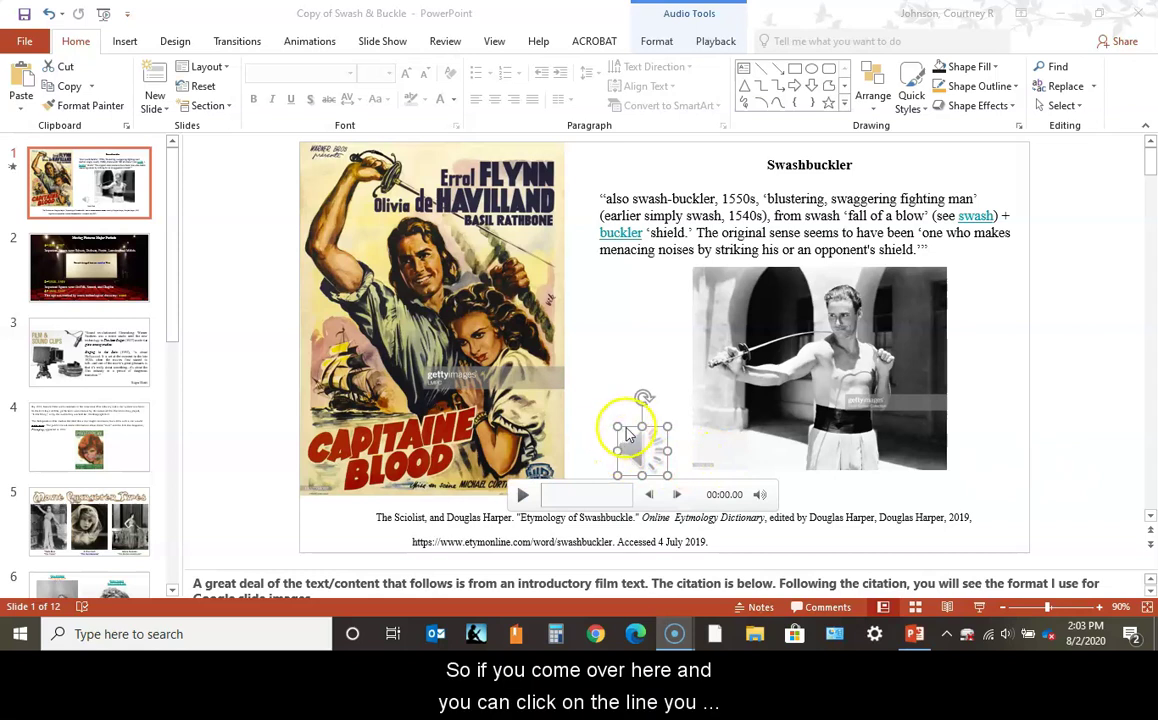
Send the speaker icon to back and tuck it behind the fencer photo.
right_click(627, 432)
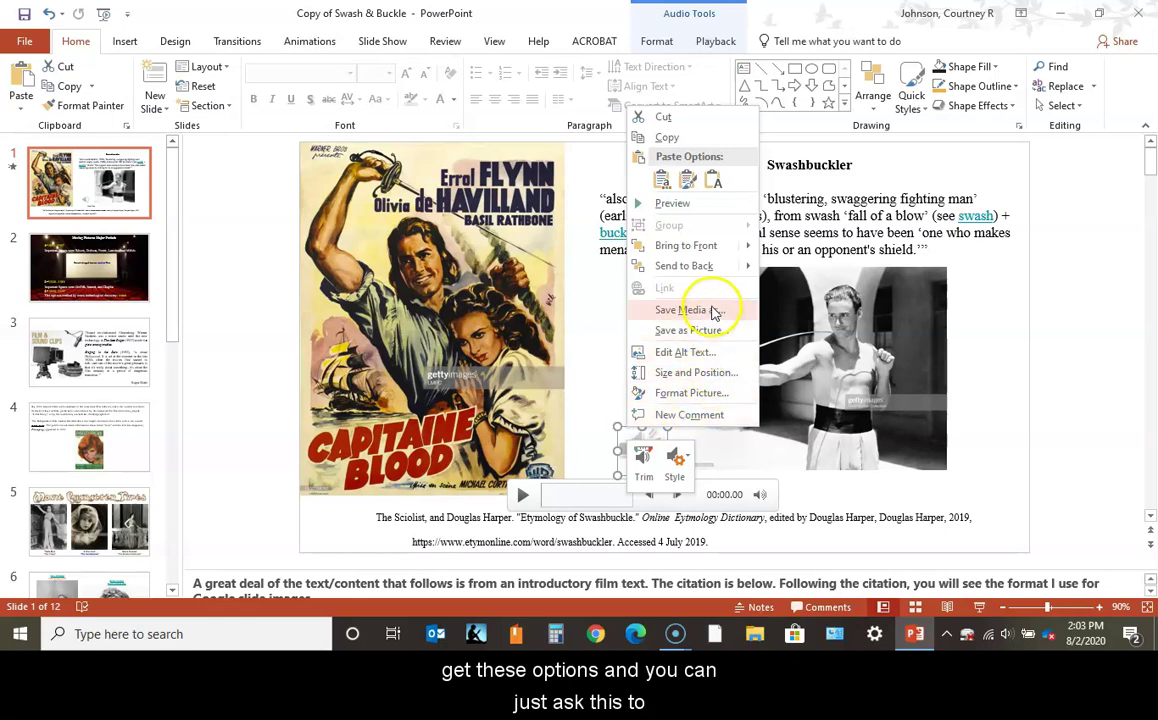
click(699, 268)
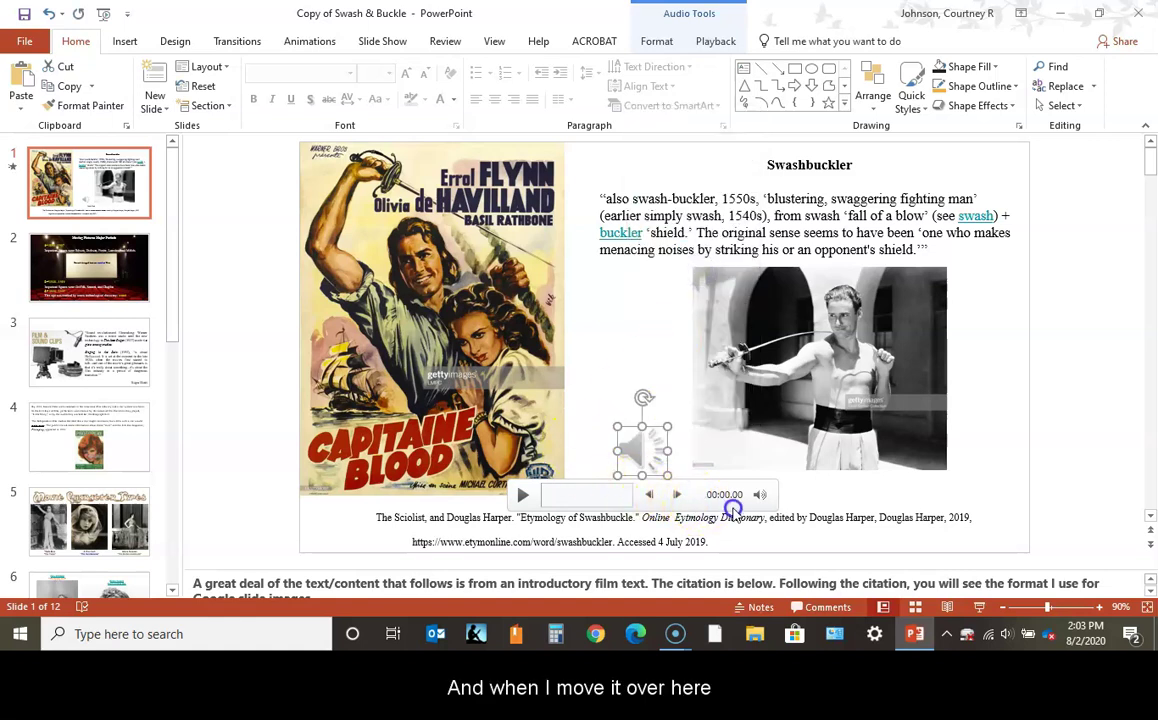
drag(628, 455, 660, 427)
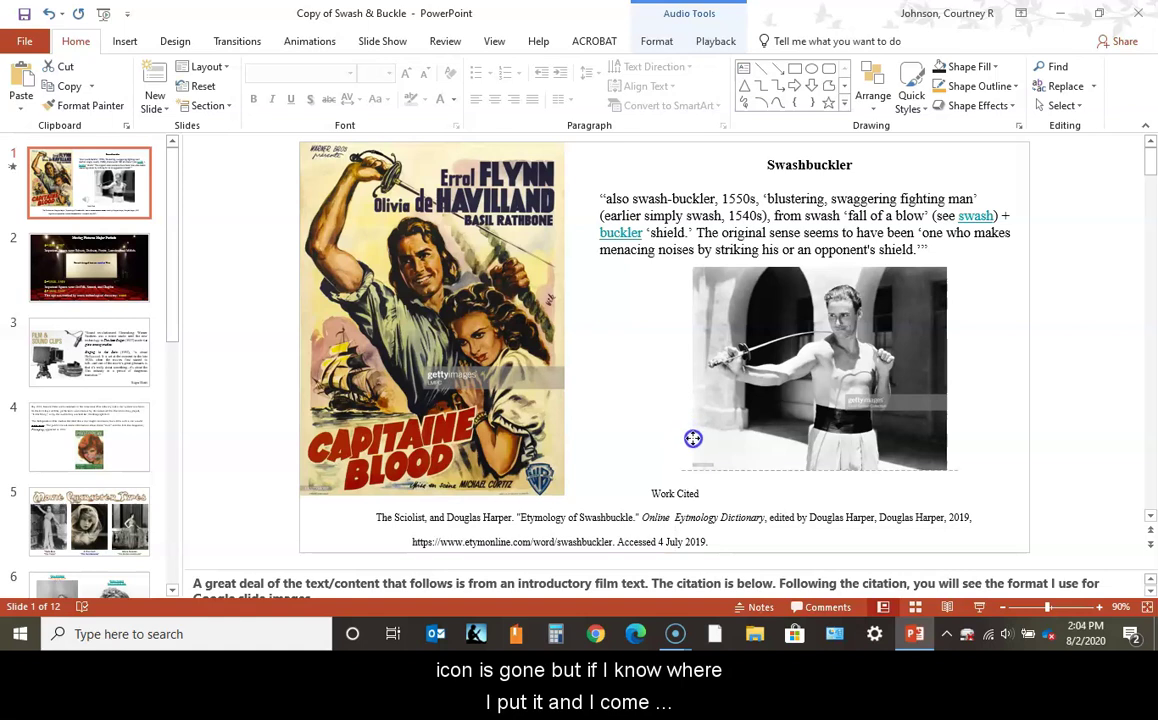
click(646, 447)
click(630, 428)
Bring up slide 2, 'Moving Pictures Major Periods', in the editing view.
mouse_move(716, 445)
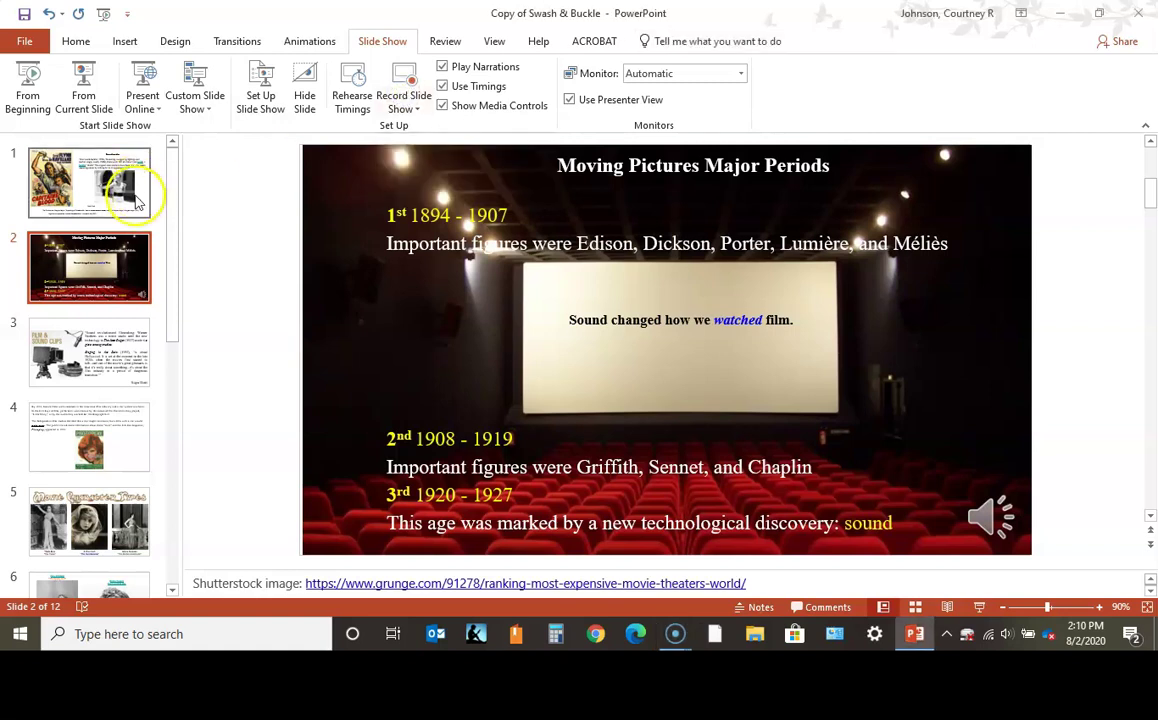
Choose Record from Current Slide from the Record Slide Show menu on slide 2.
click(397, 107)
click(403, 125)
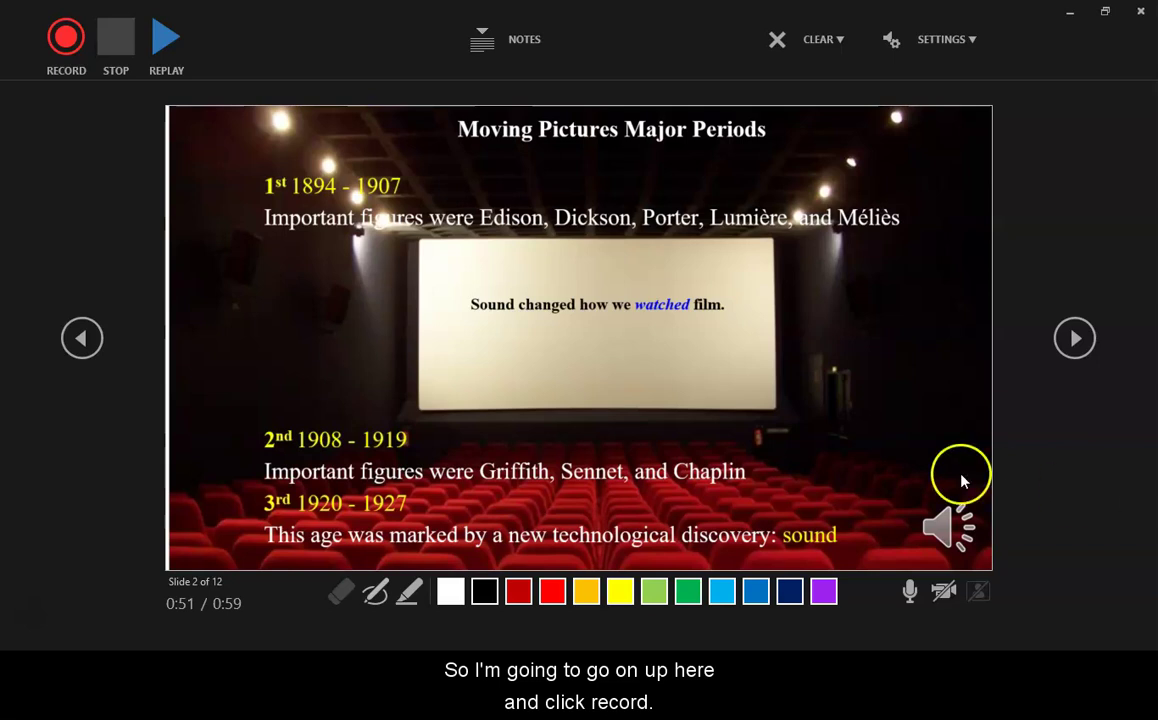
Record about 56 seconds of narration over slide 2, then stop the recorder.
click(66, 50)
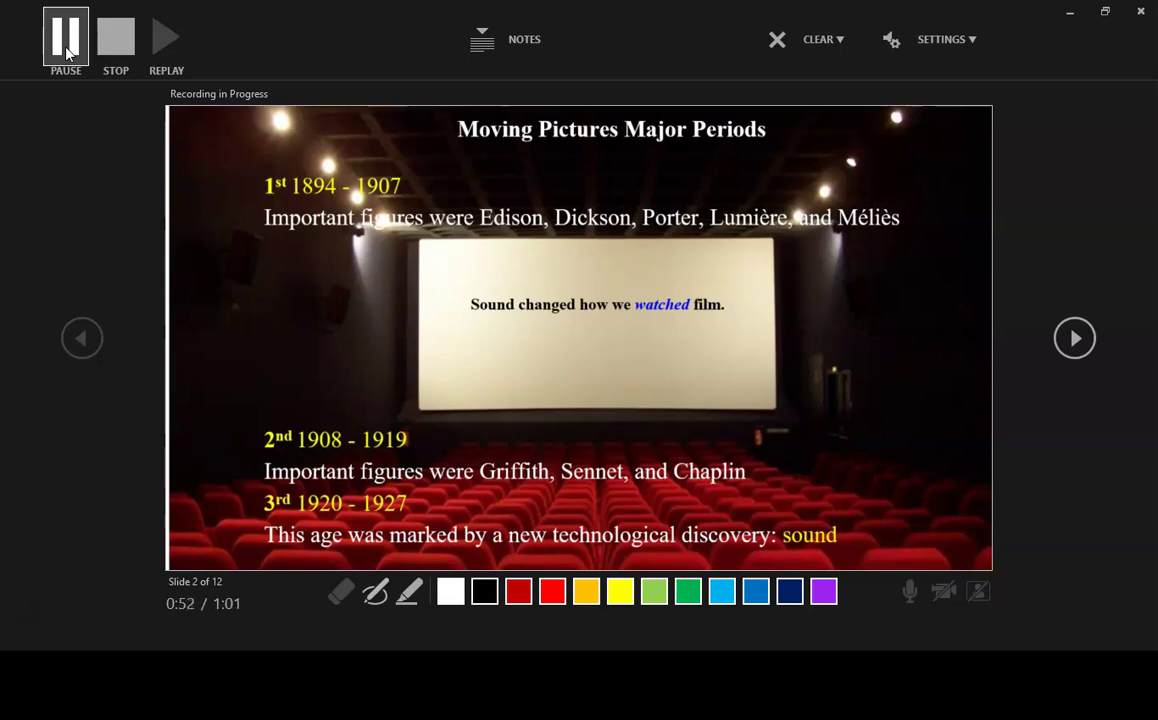
click(116, 46)
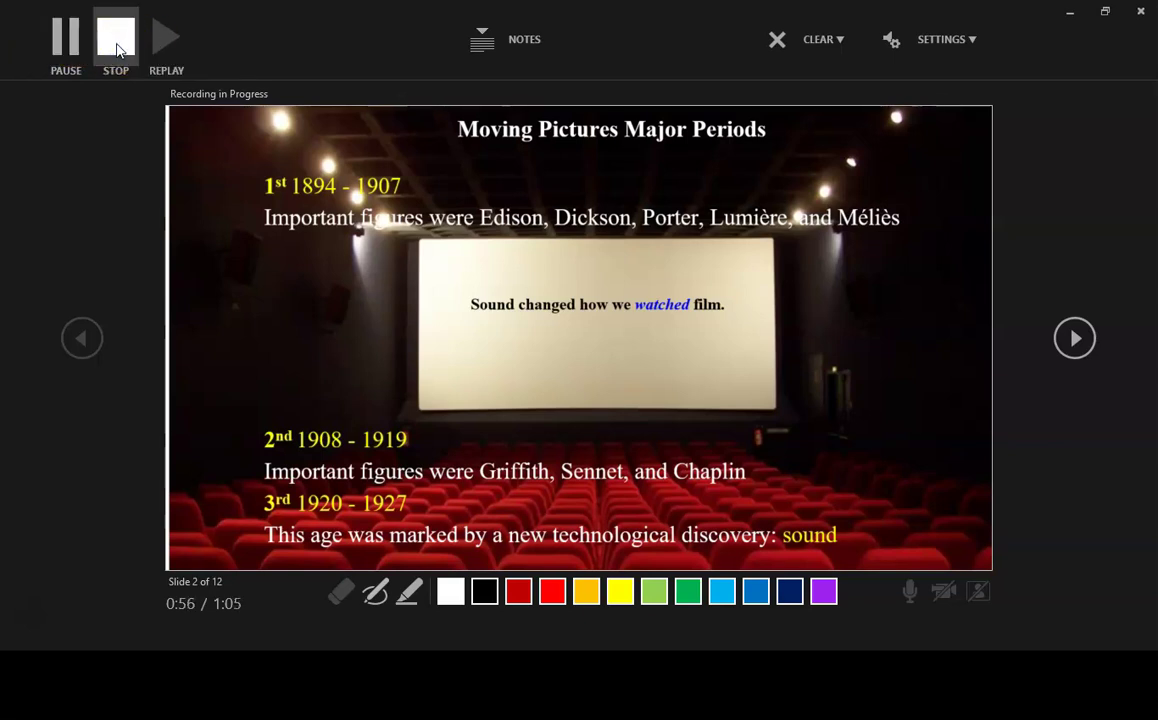
Leave the recorder and play slide 2's narration, pausing it at 00:09.44.
key(Escape)
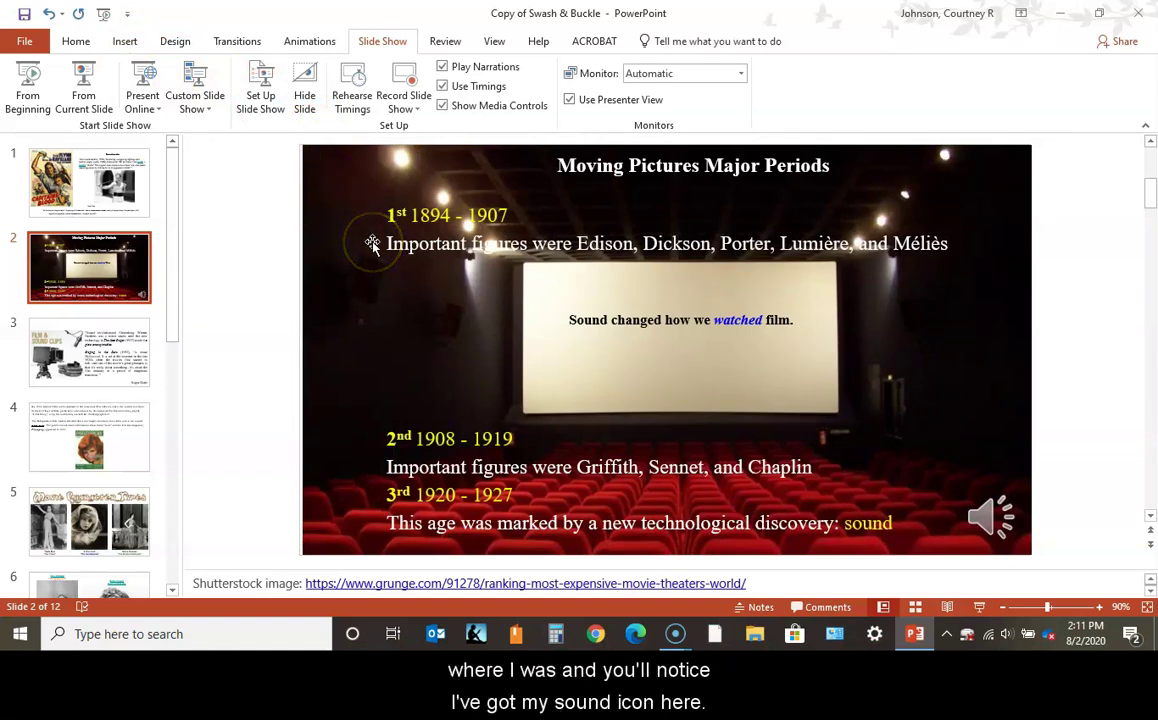
mouse_move(985, 508)
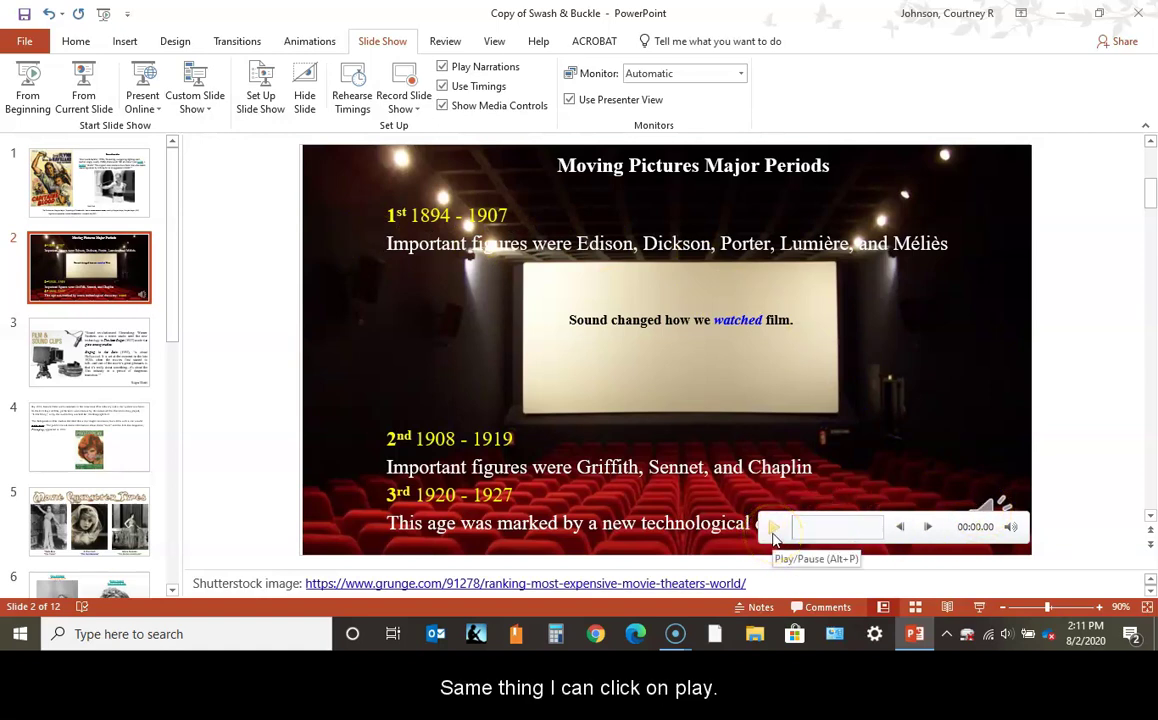
click(775, 530)
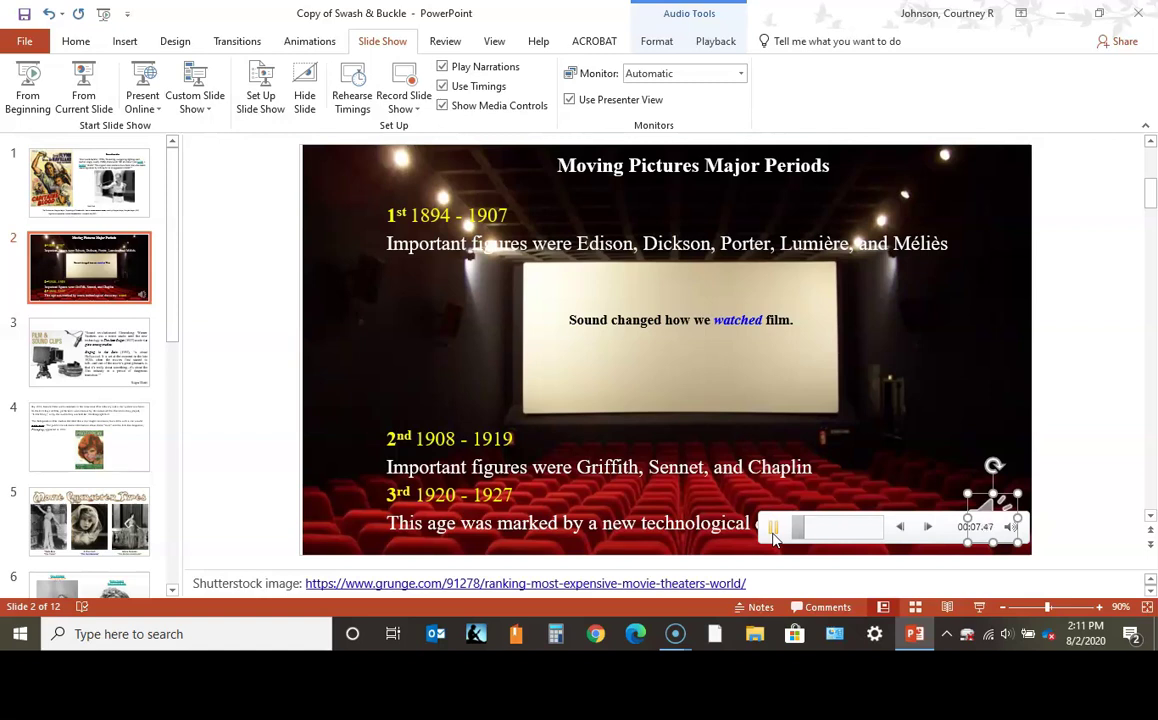
click(773, 530)
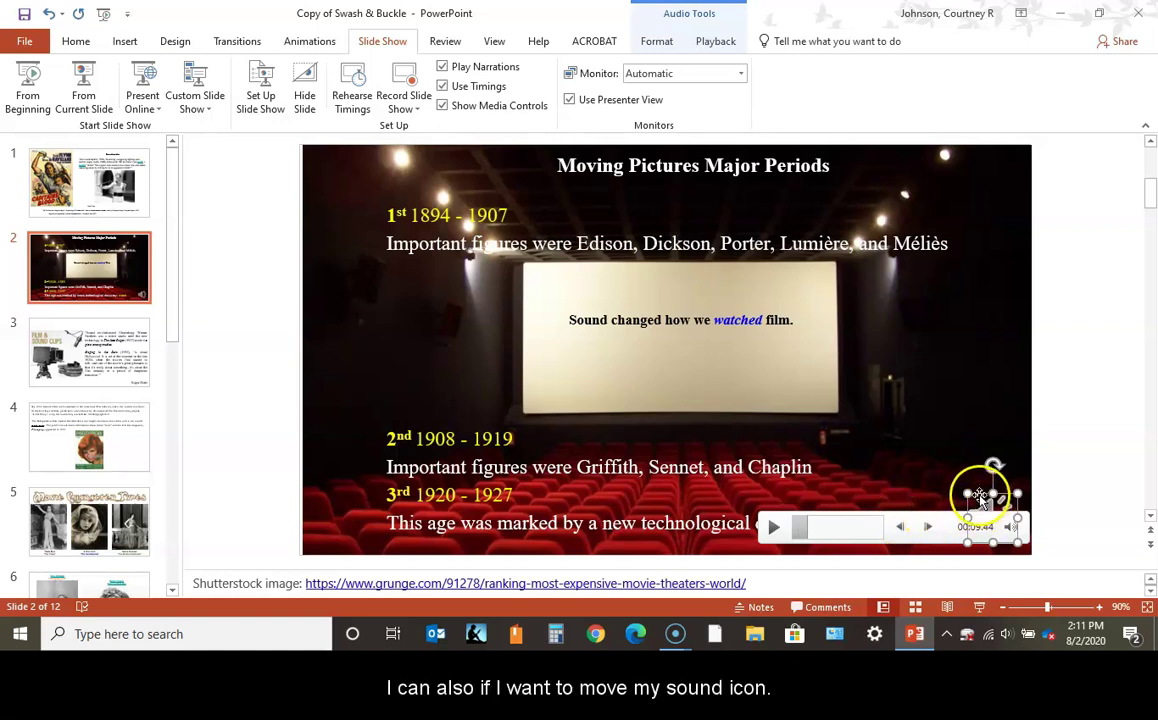
Drag the sound icon up onto the cinema screen above the 'Sound changed how we watched film.' line.
drag(982, 489, 536, 267)
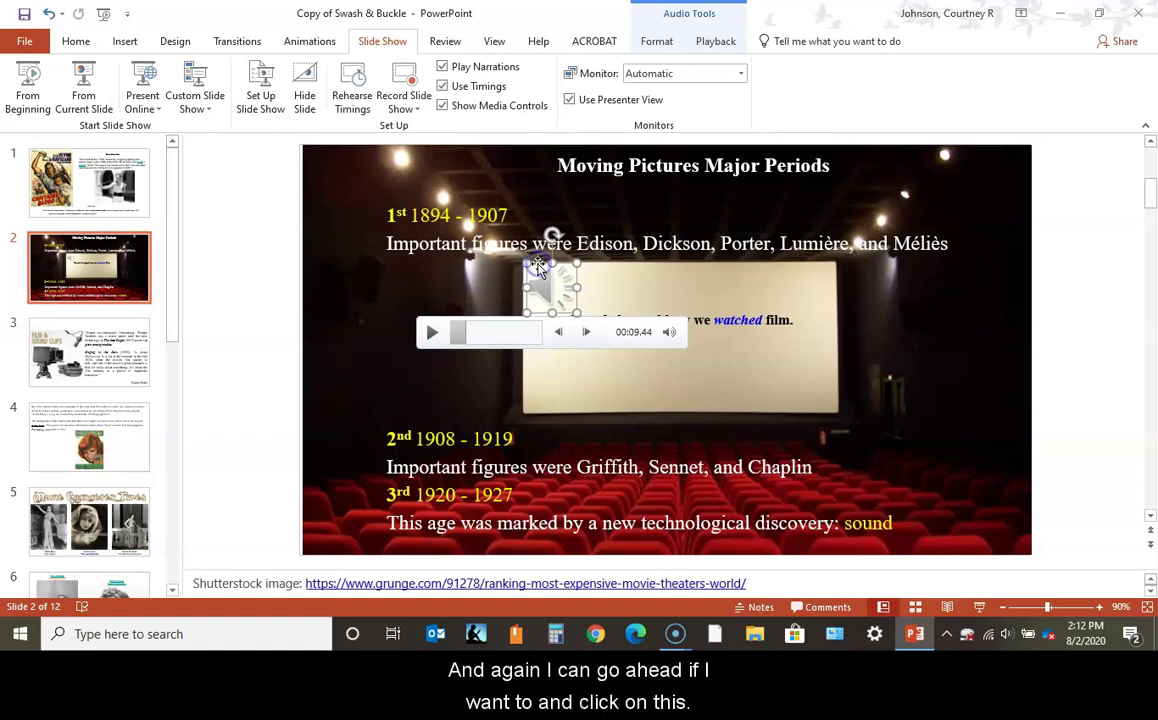
double_click(535, 305)
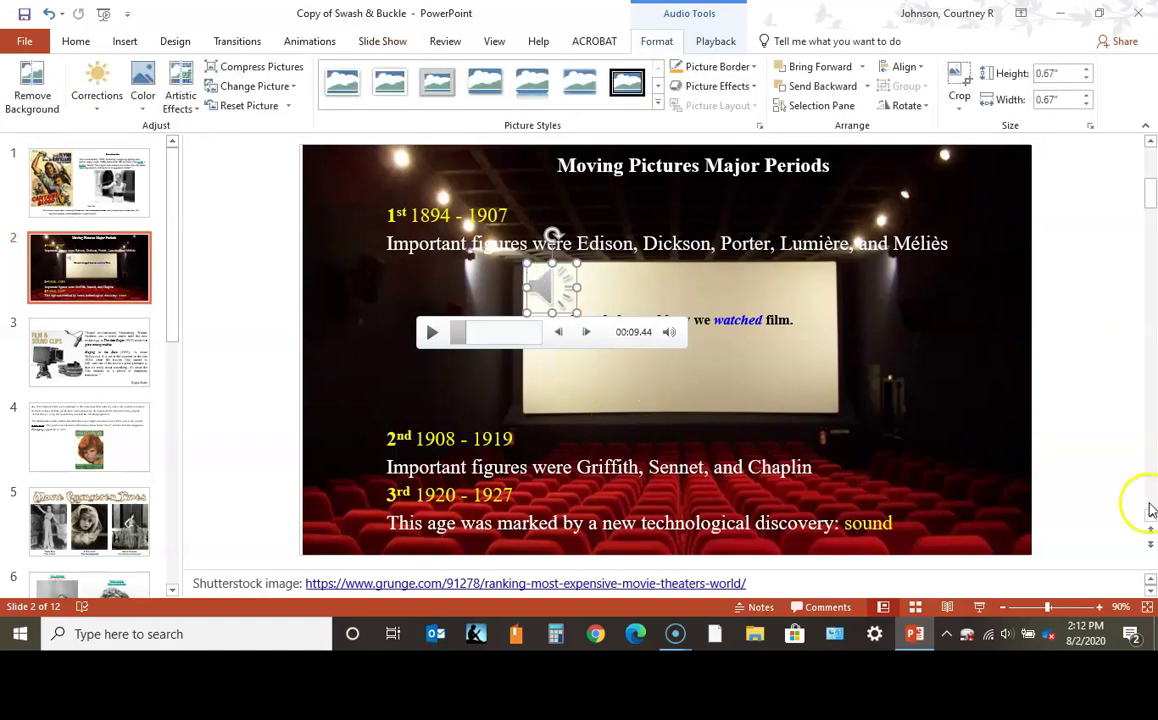
click(1108, 453)
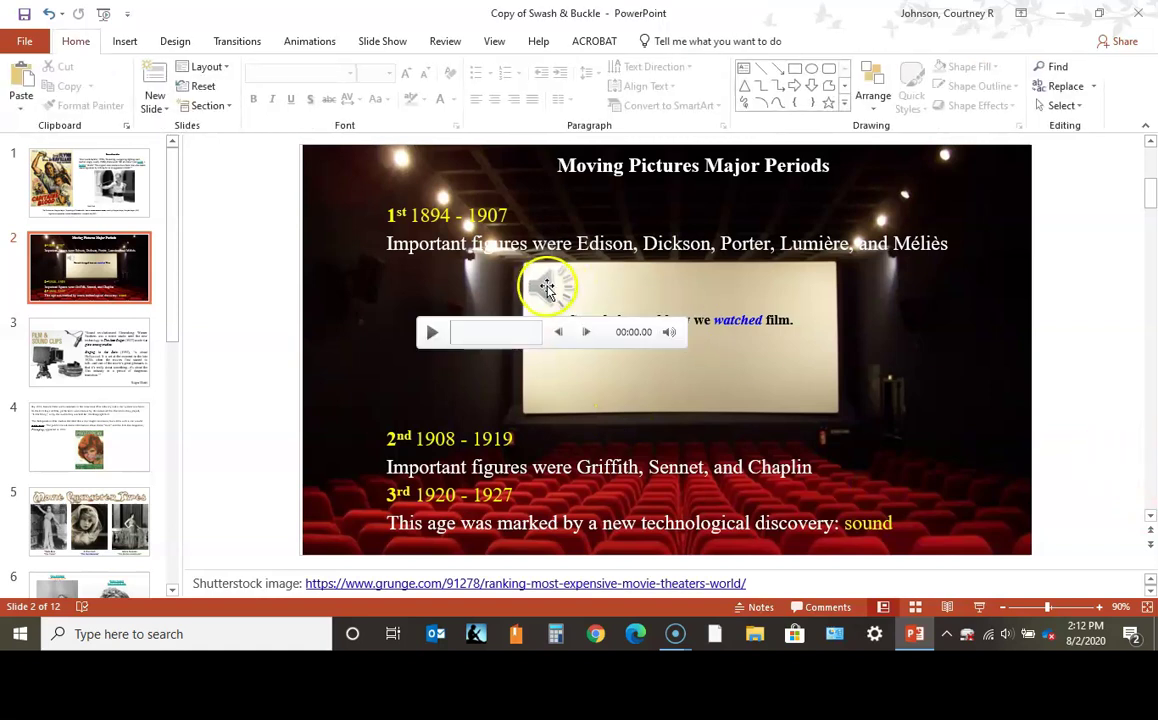
Send the sound icon to back so it hides behind the slide picture.
click(550, 277)
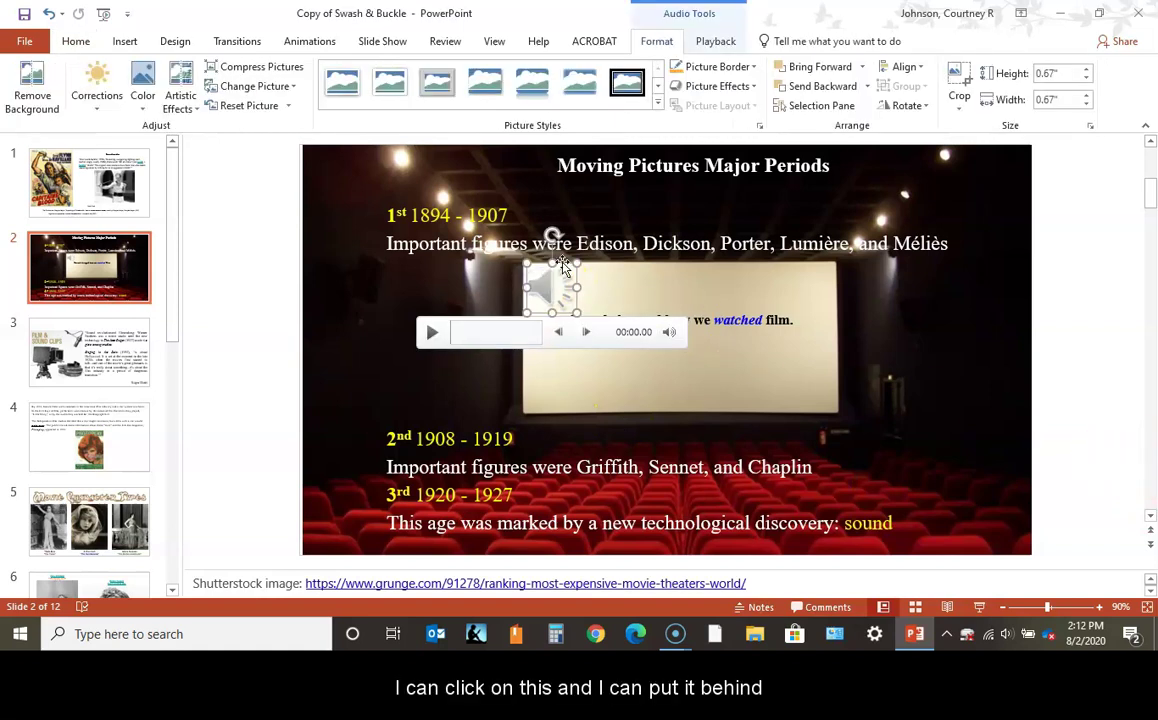
right_click(556, 263)
click(539, 266)
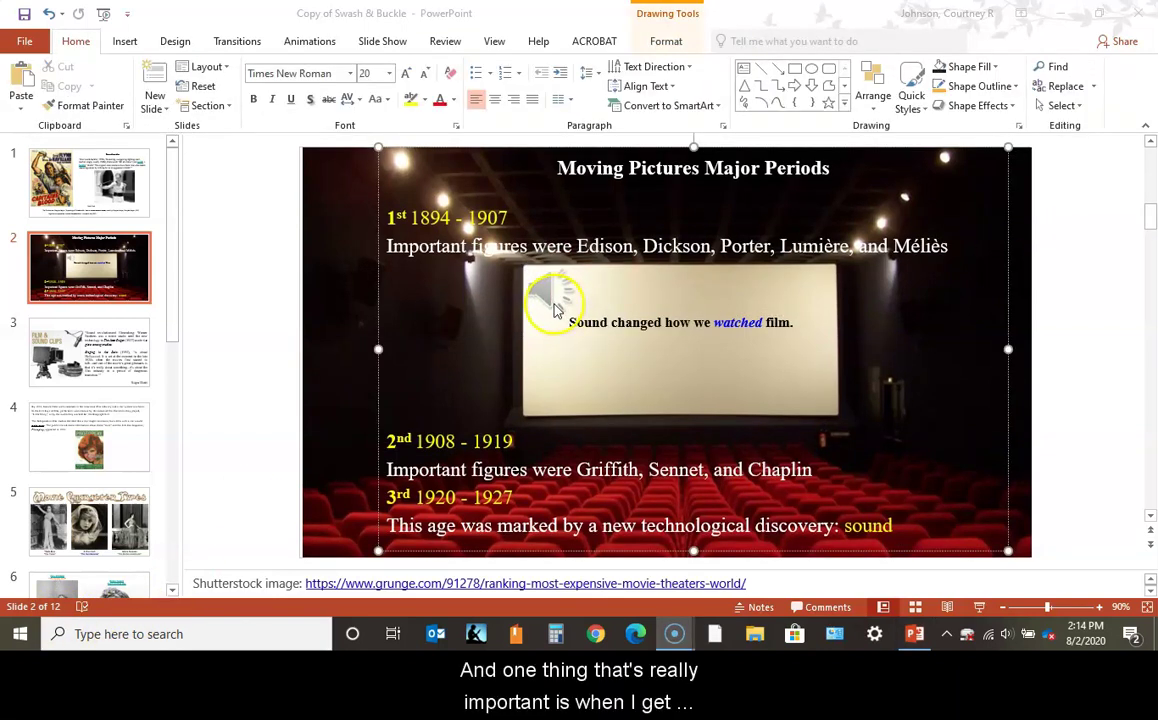
click(1078, 287)
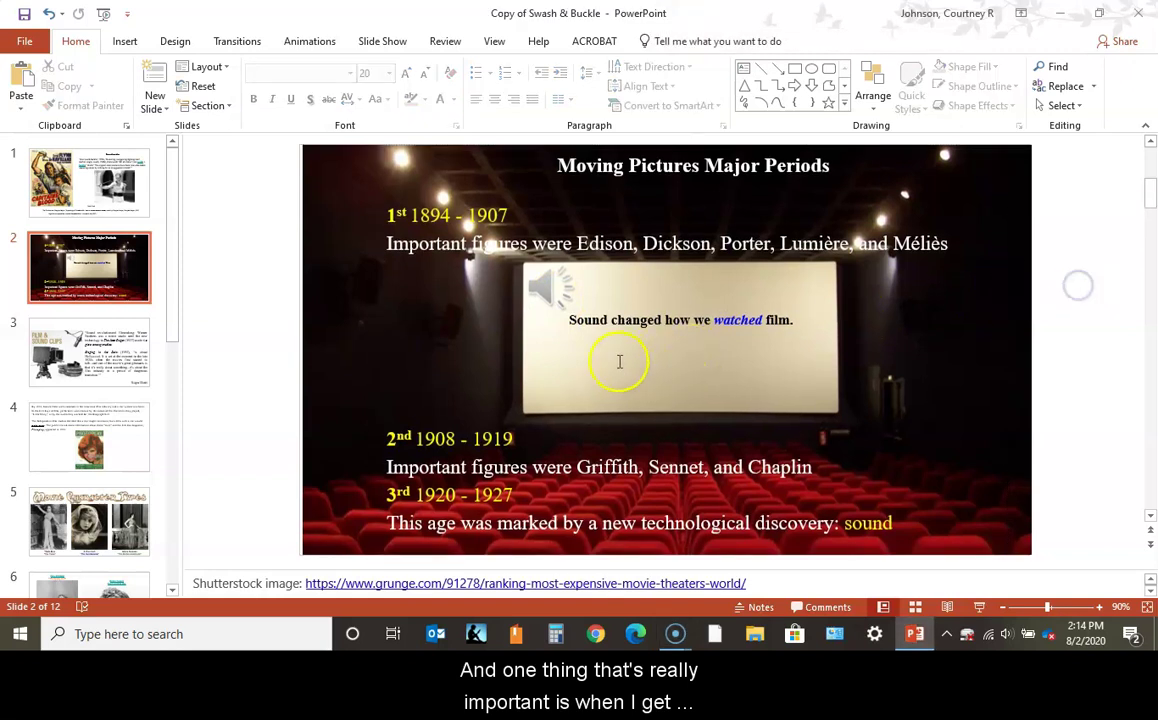
mouse_move(556, 292)
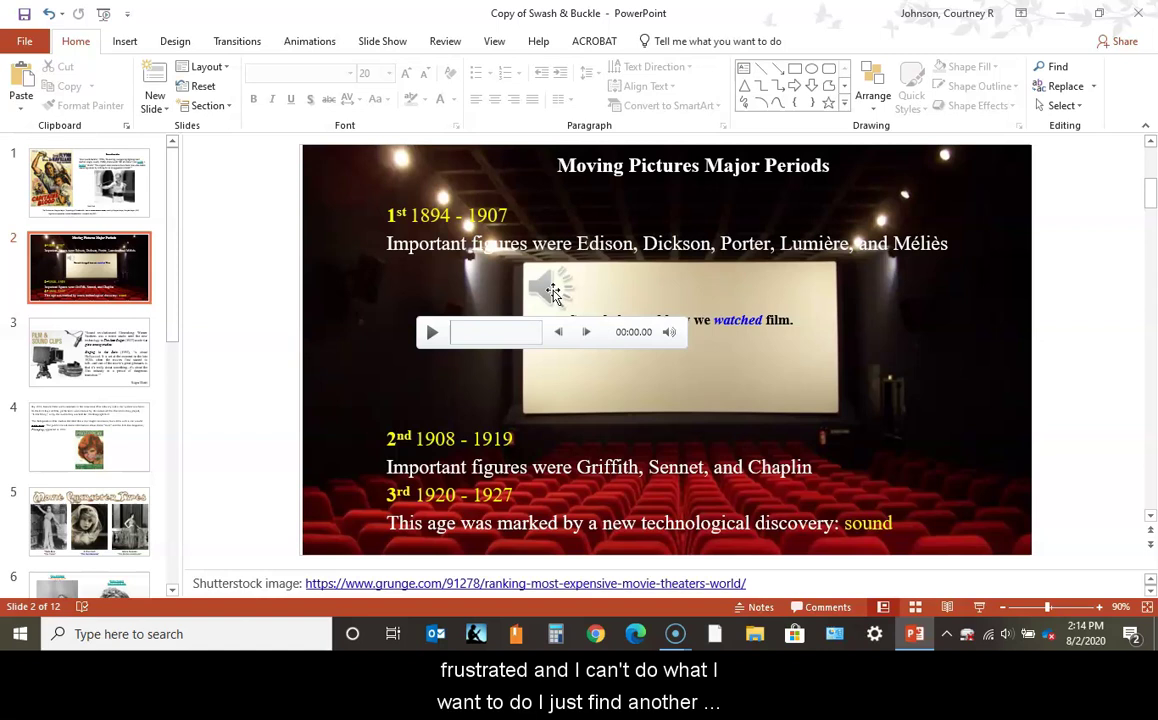
click(553, 291)
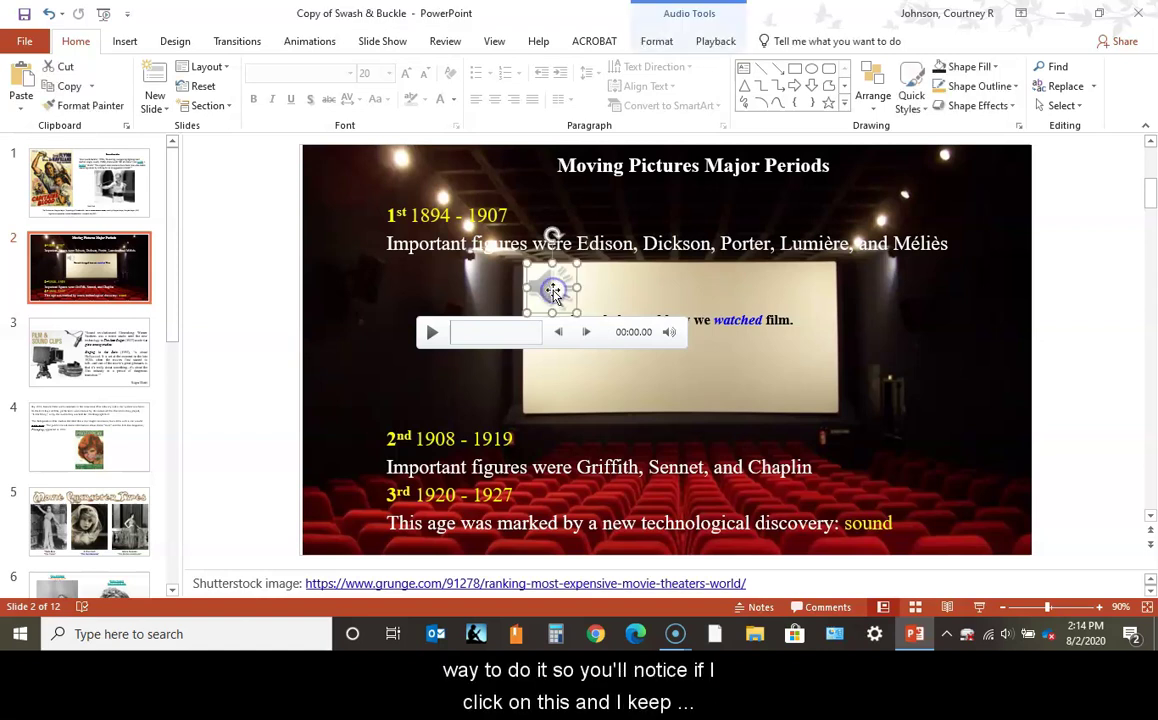
right_click(553, 291)
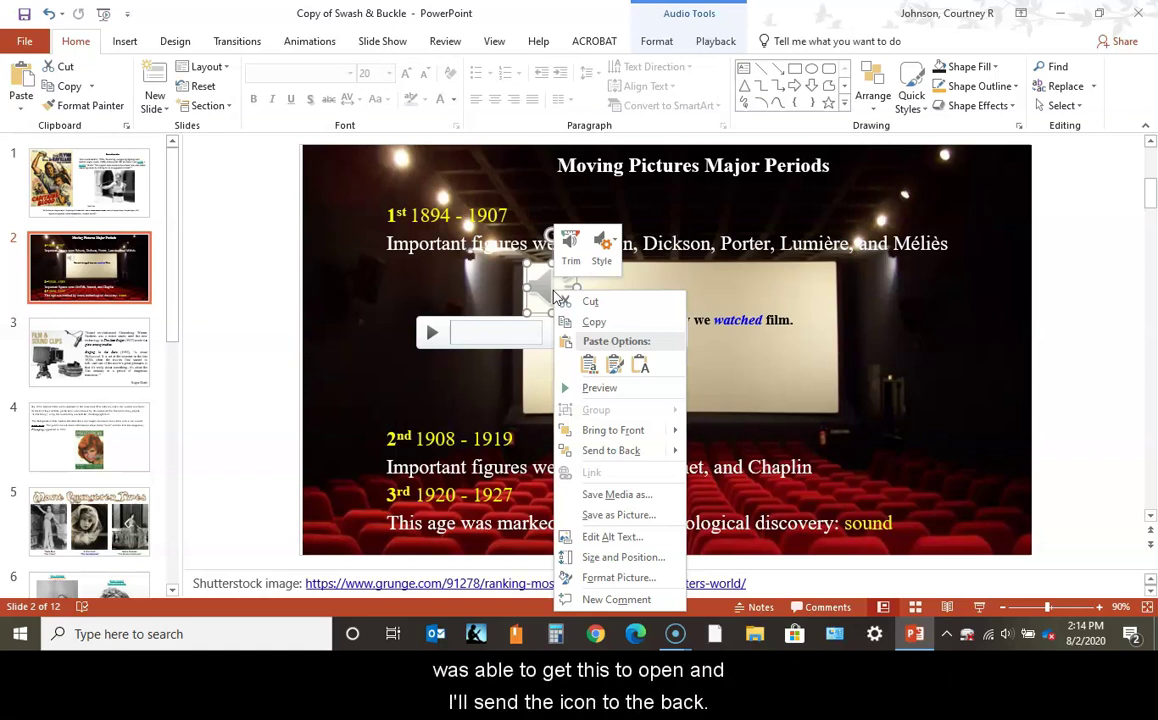
click(597, 449)
click(1034, 368)
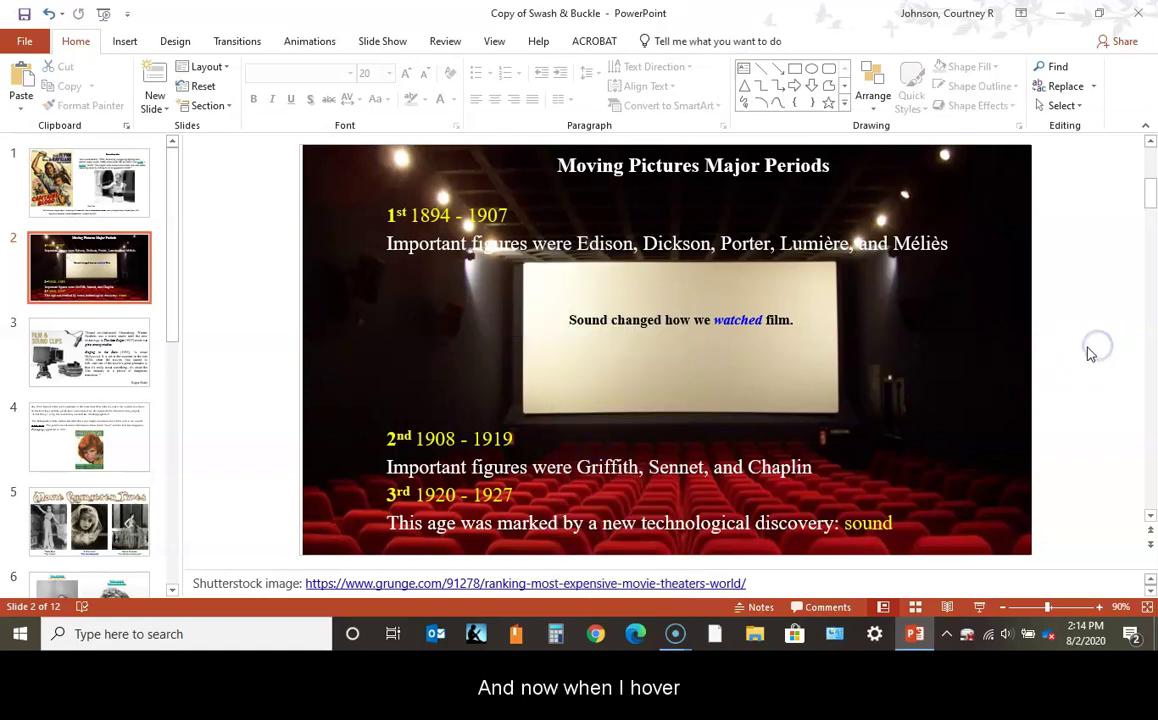
Play the hidden slide 2 narration from its pop-up media bar.
mouse_move(561, 307)
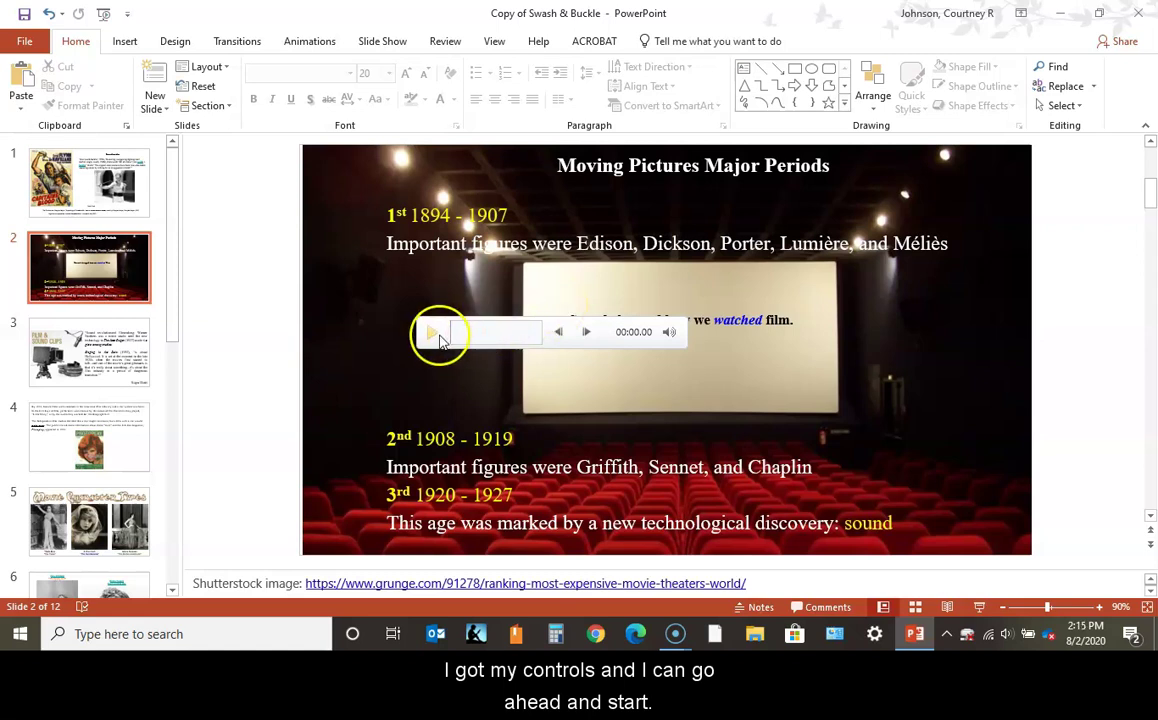
click(436, 333)
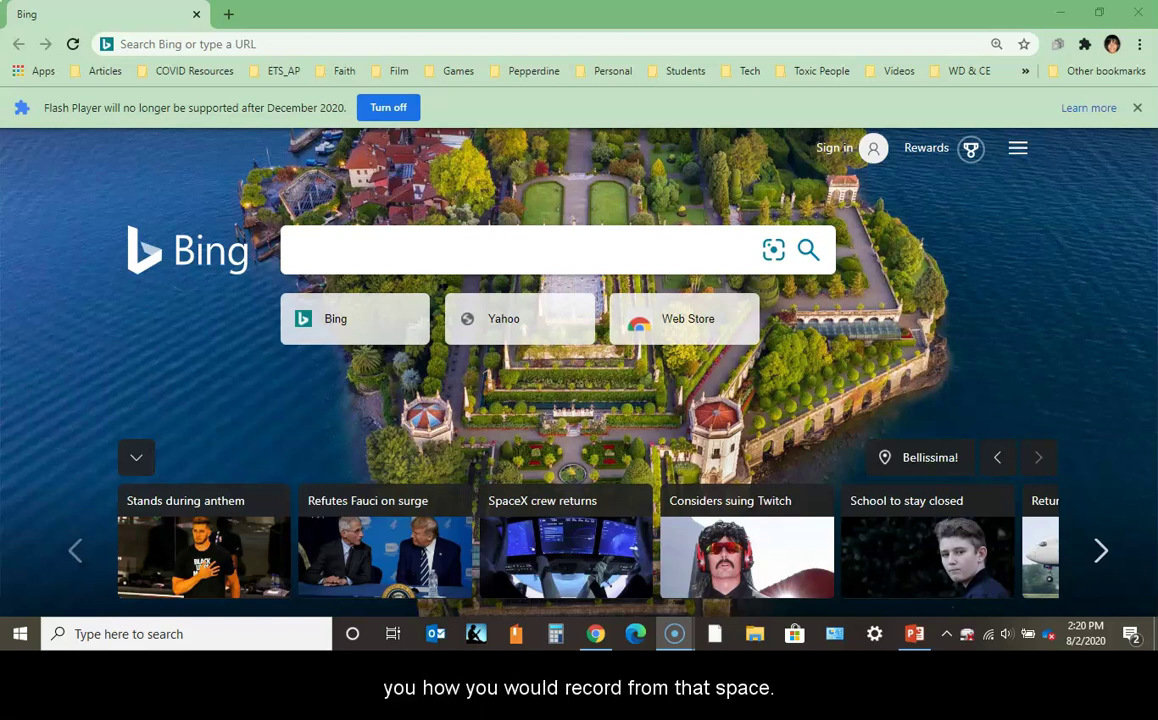
Load the college mail site by entering 'mcmail' in Chrome's address bar.
click(240, 42)
text(mcmai)
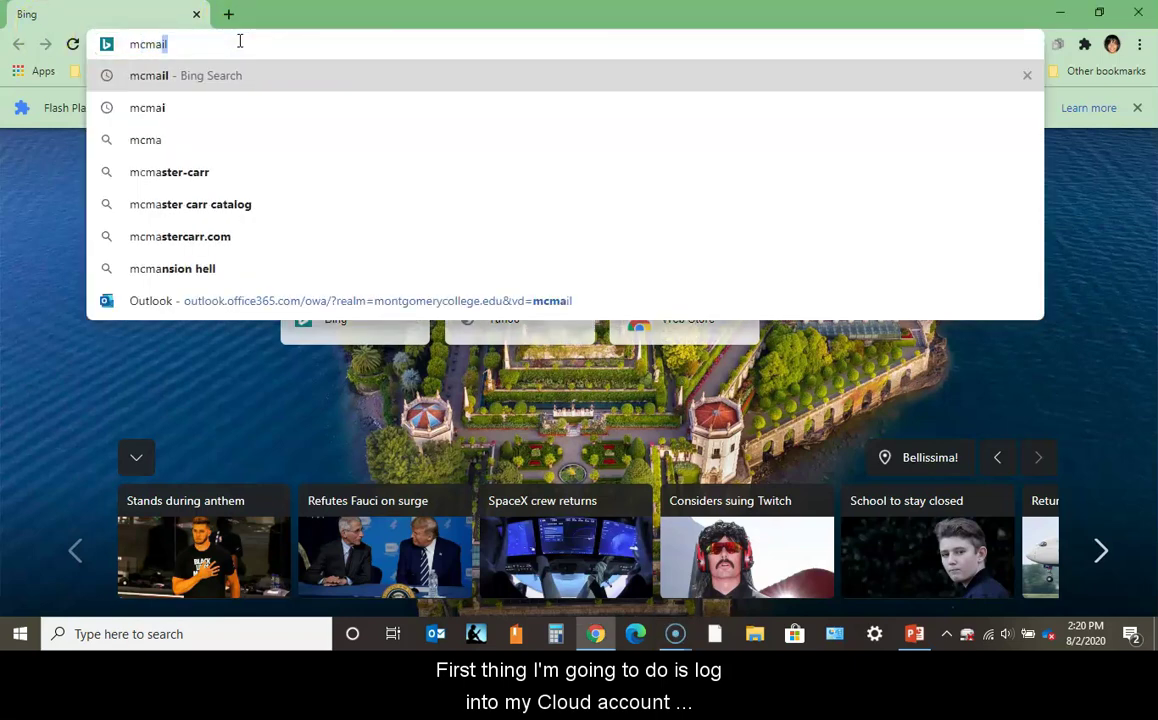
text(l)
key(Return)
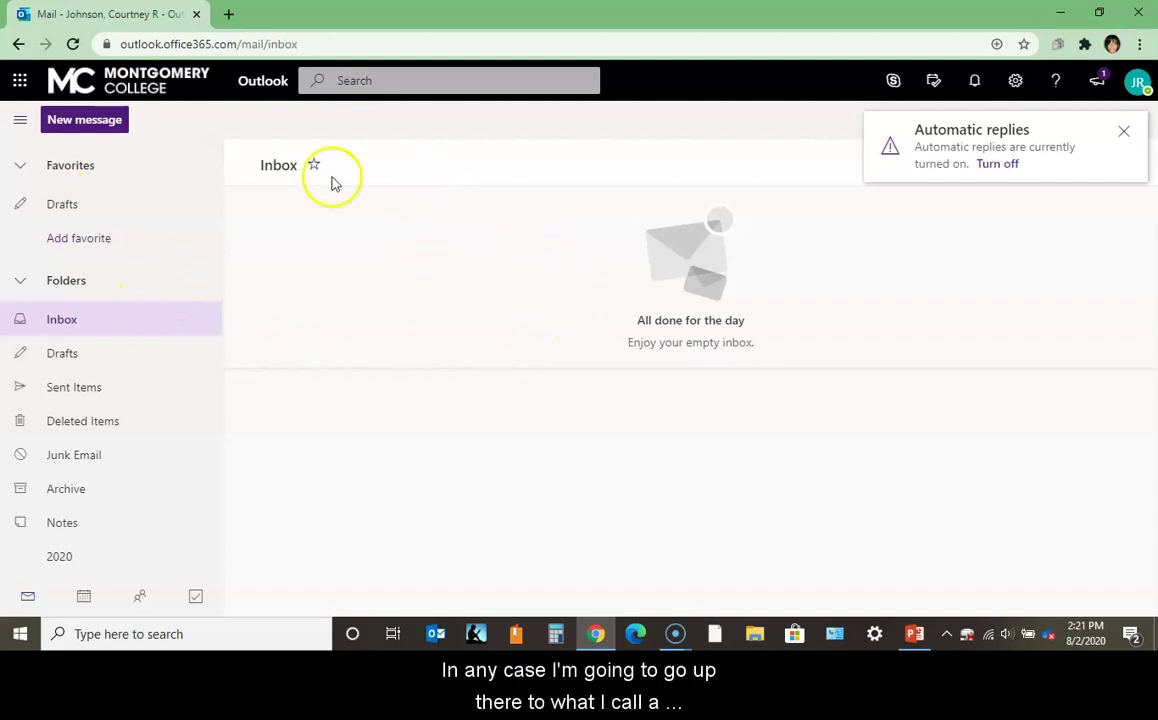
Go from Outlook on the web to OneDrive through the app launcher.
click(20, 84)
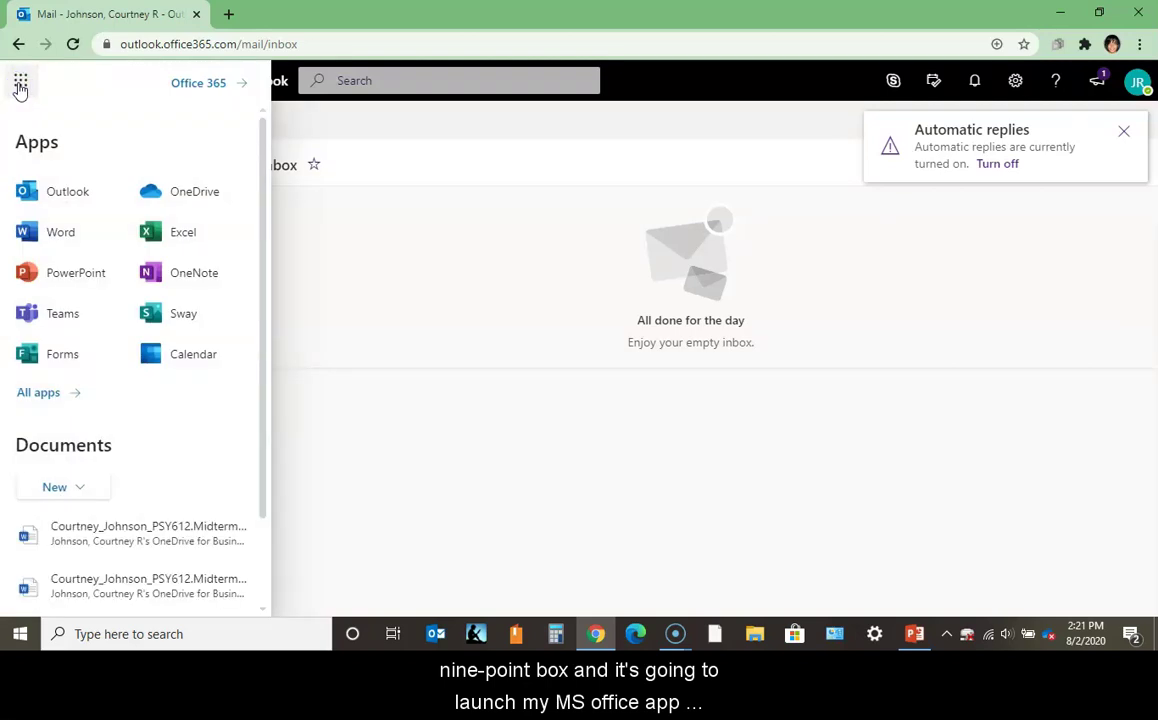
click(172, 195)
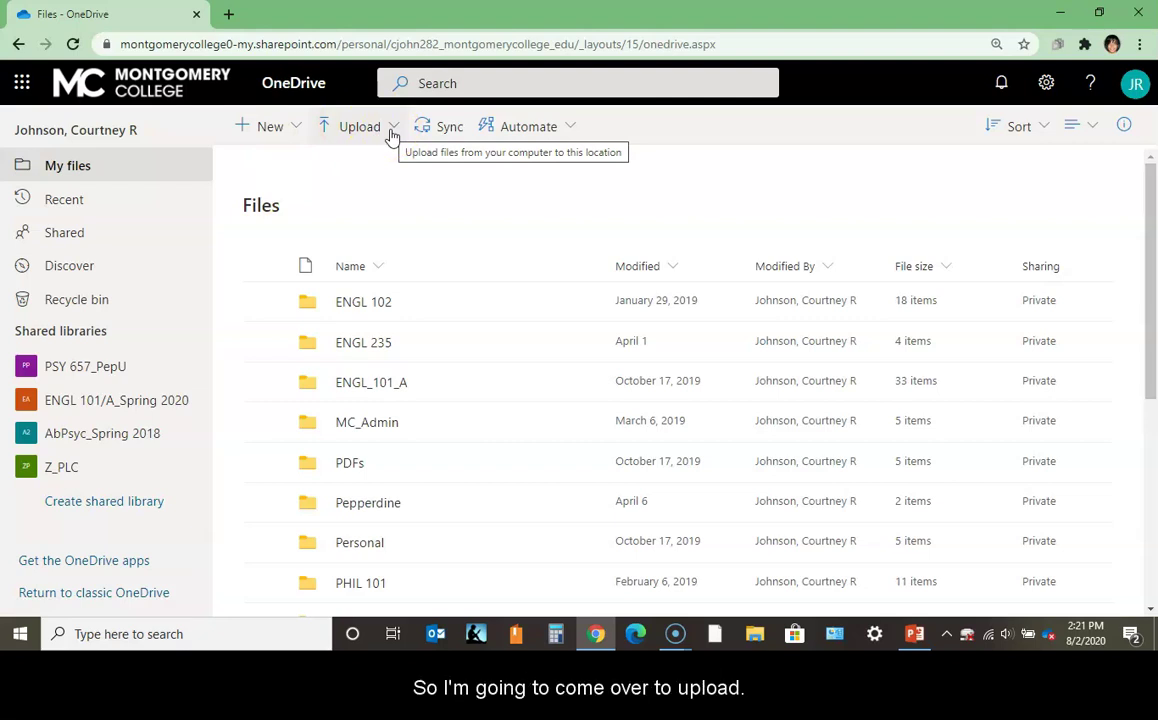
Upload Copy of Swash & Buckle from the Downloads folder into OneDrive's My files.
click(392, 134)
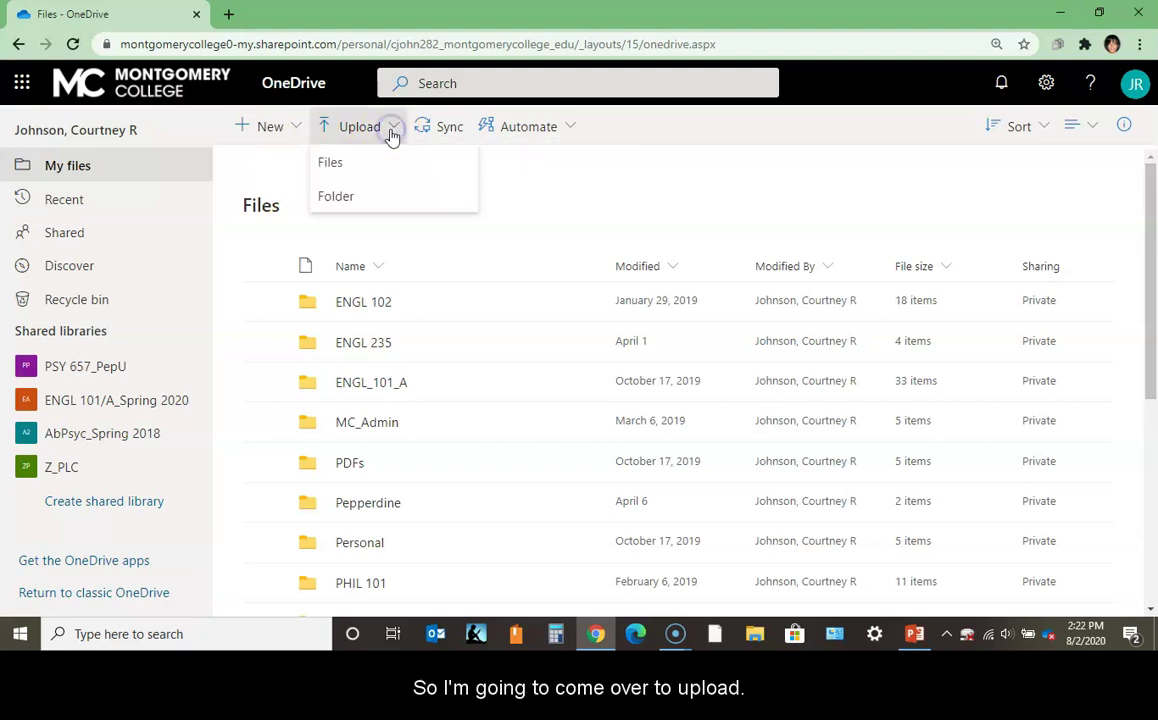
click(340, 160)
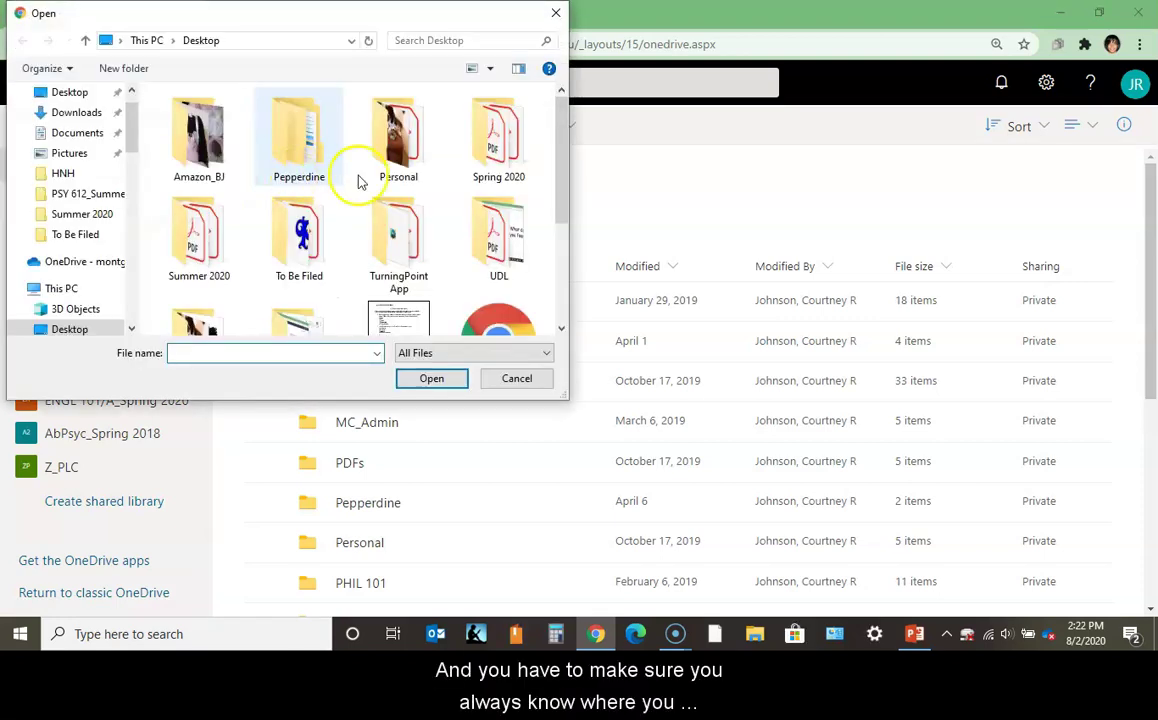
mouse_move(558, 147)
mouse_down()
mouse_move(559, 268)
mouse_move(551, 127)
mouse_up()
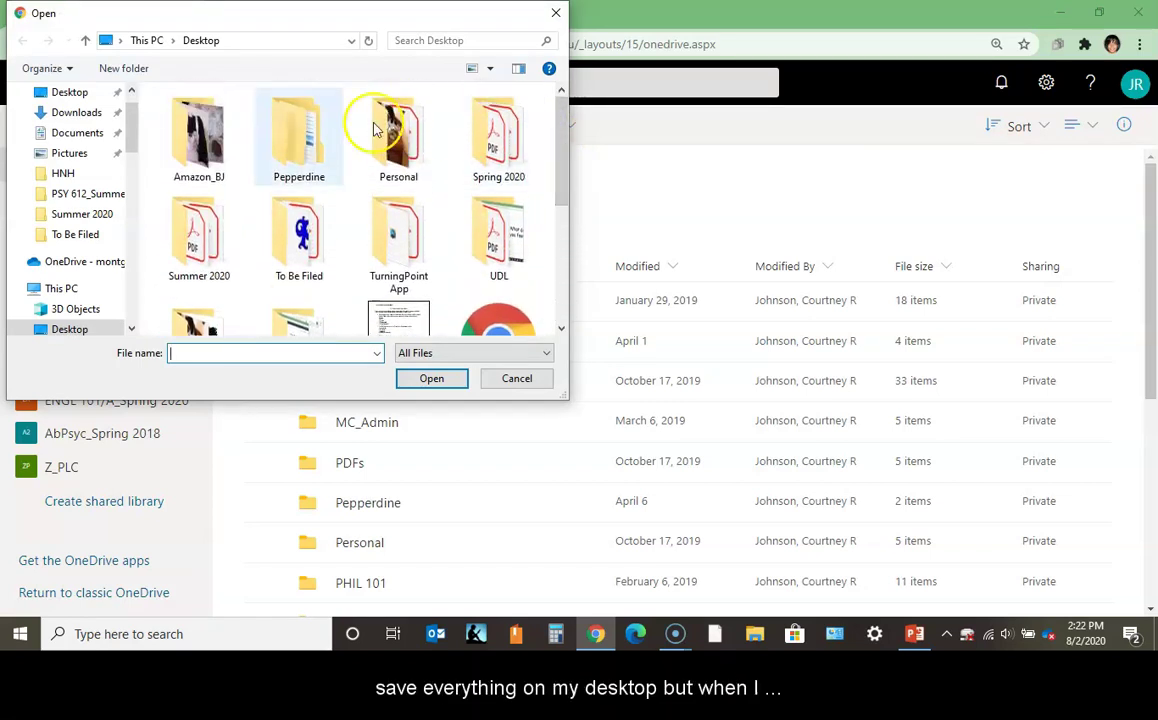
click(64, 115)
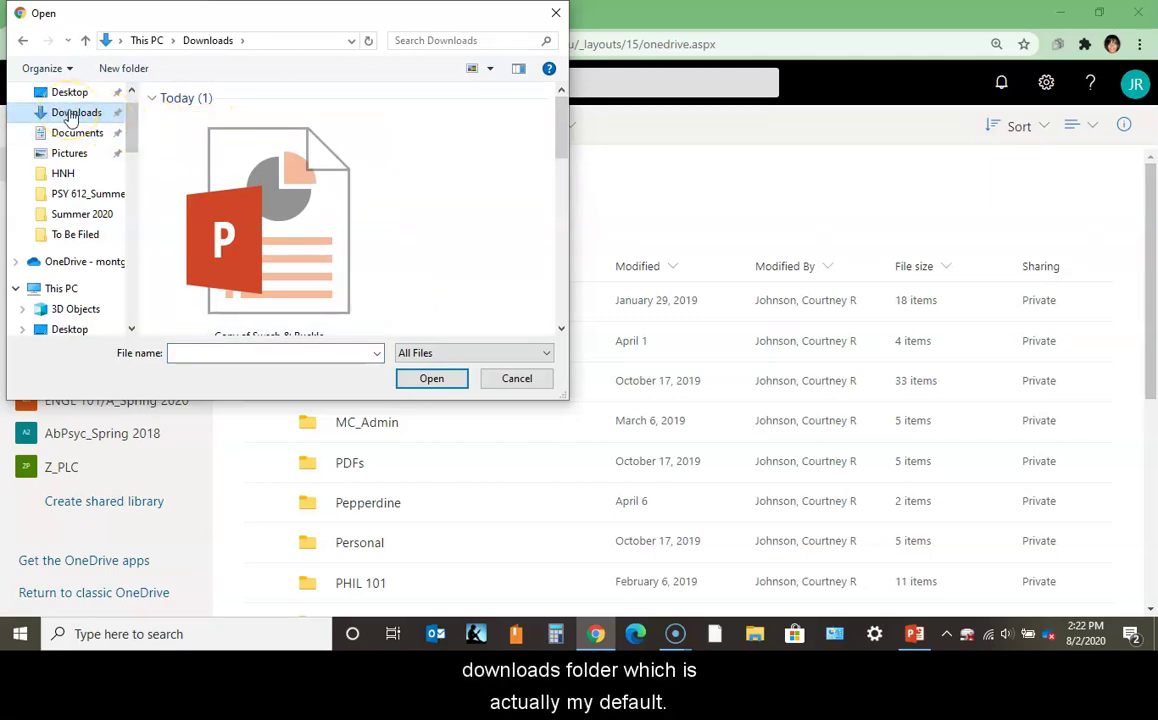
click(322, 213)
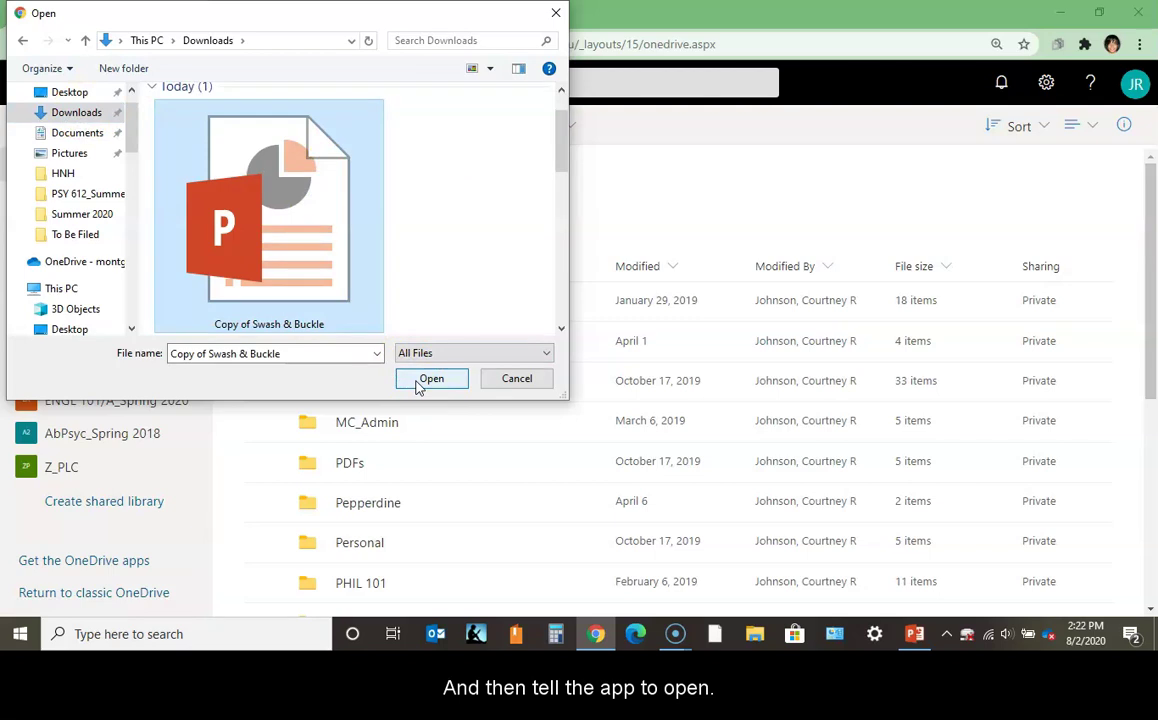
click(421, 382)
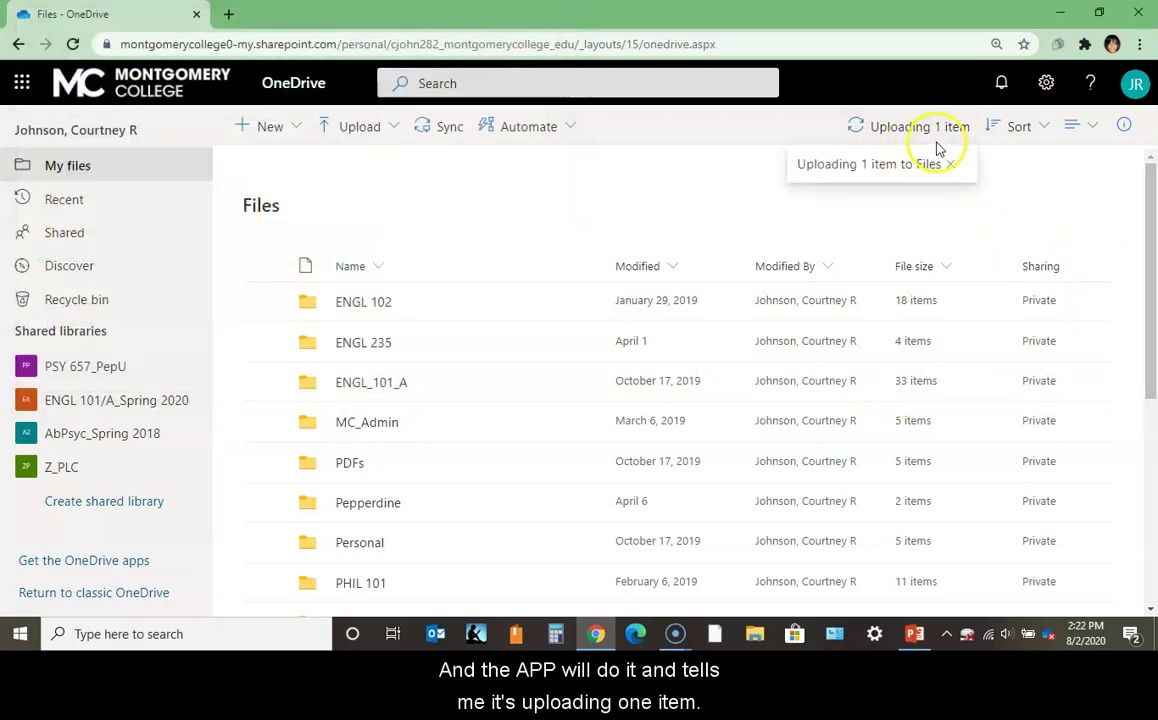
Close the upload progress panel and find Copy of Swash & Buckle.pptx (69.8 MB) in My files.
click(1151, 206)
drag(1151, 206, 1153, 180)
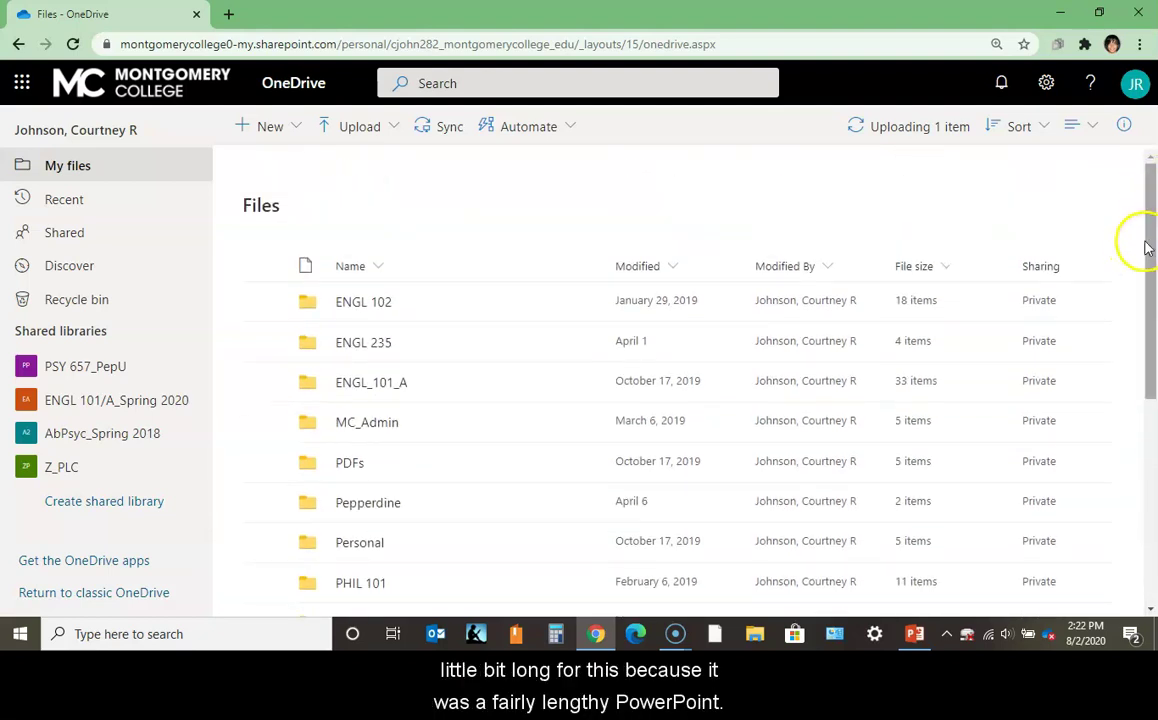
drag(1150, 247, 1152, 472)
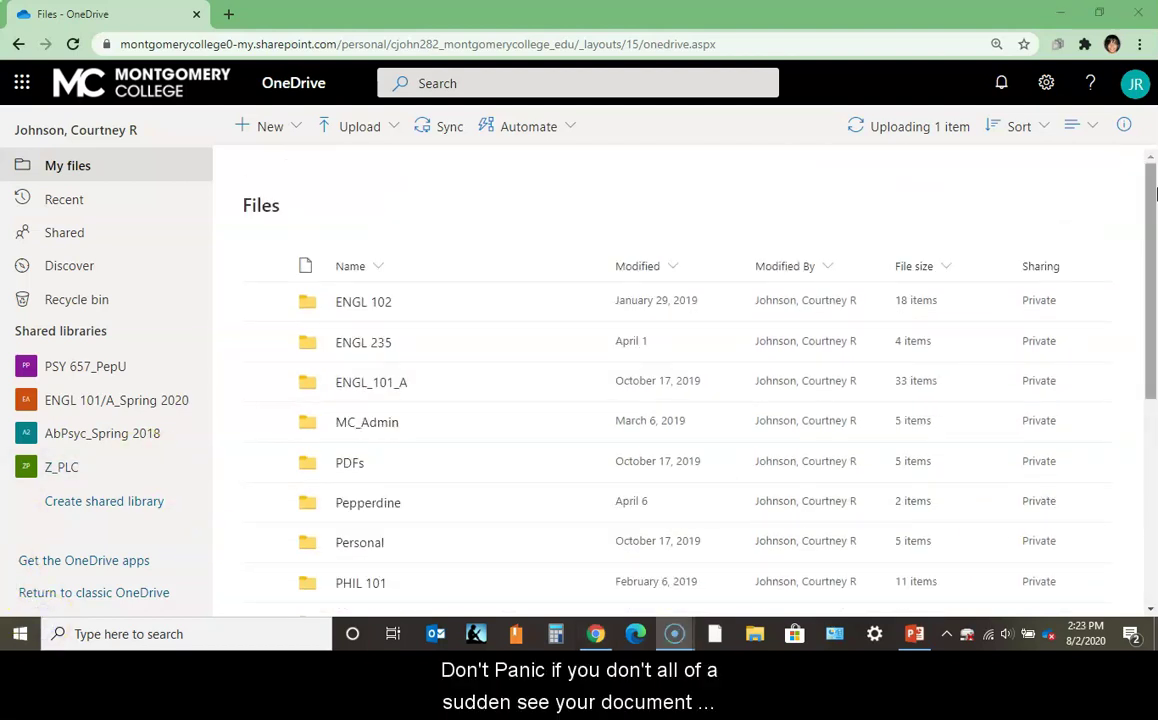
click(895, 130)
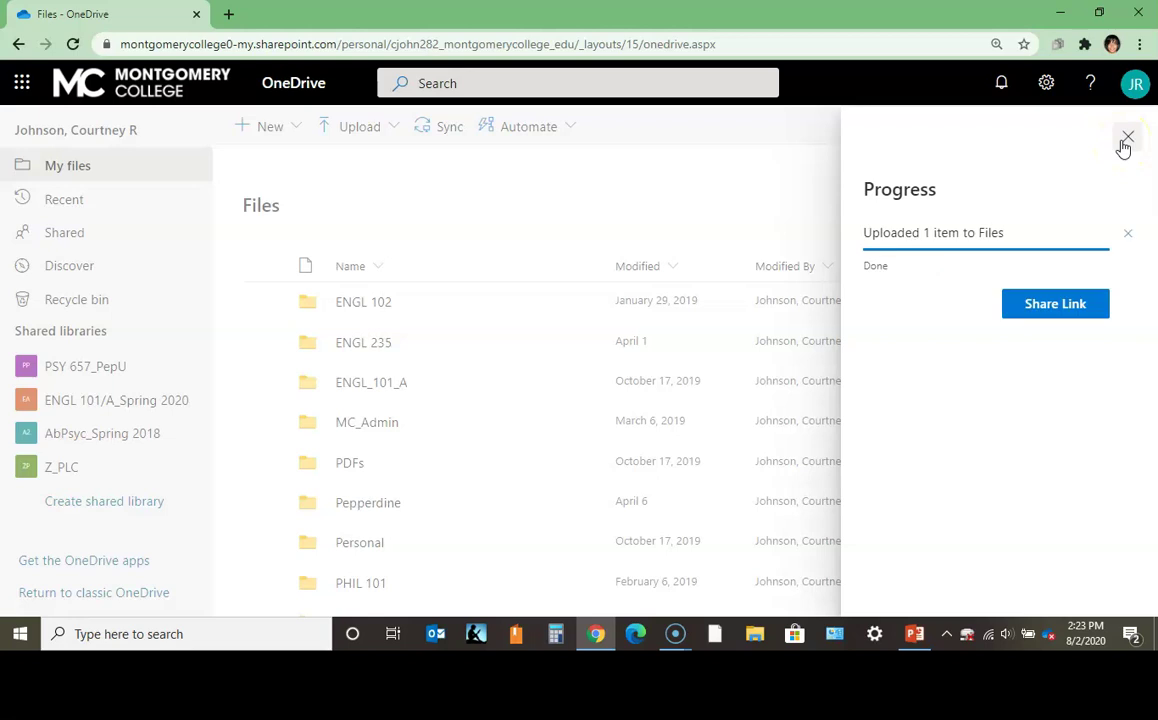
click(1125, 144)
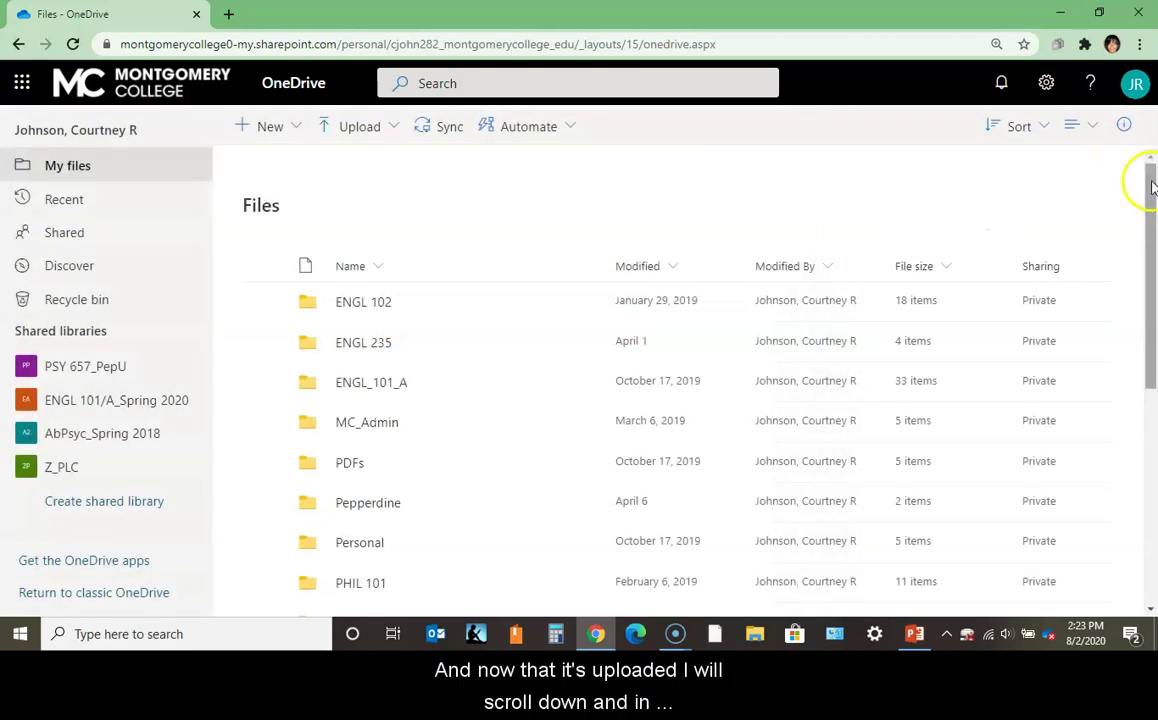
drag(1152, 185, 1155, 375)
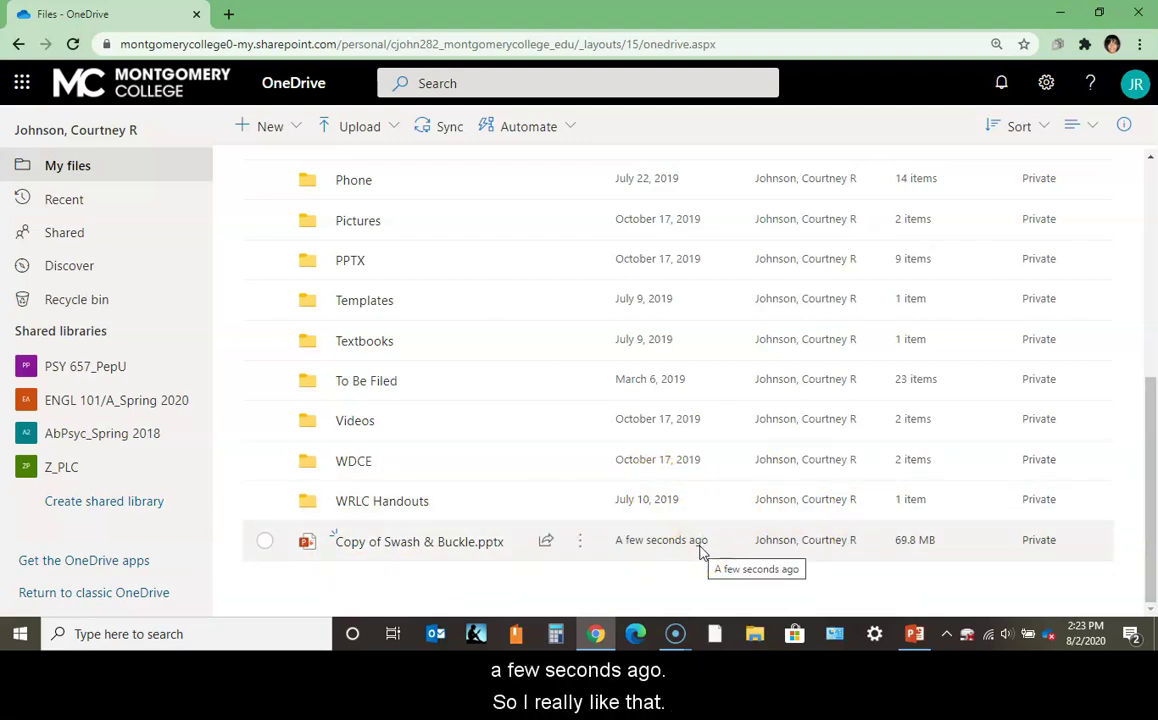
Open Copy of Swash & Buckle.pptx in PowerPoint for the web and move on through the slides.
click(429, 547)
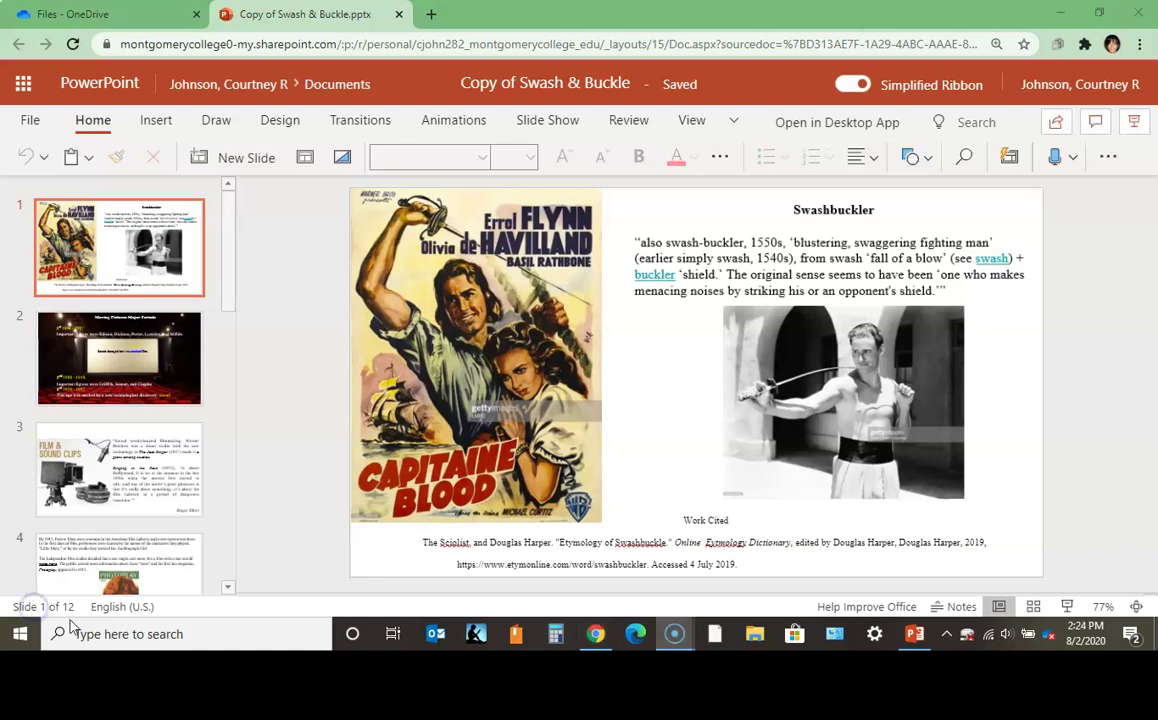
key(Down)
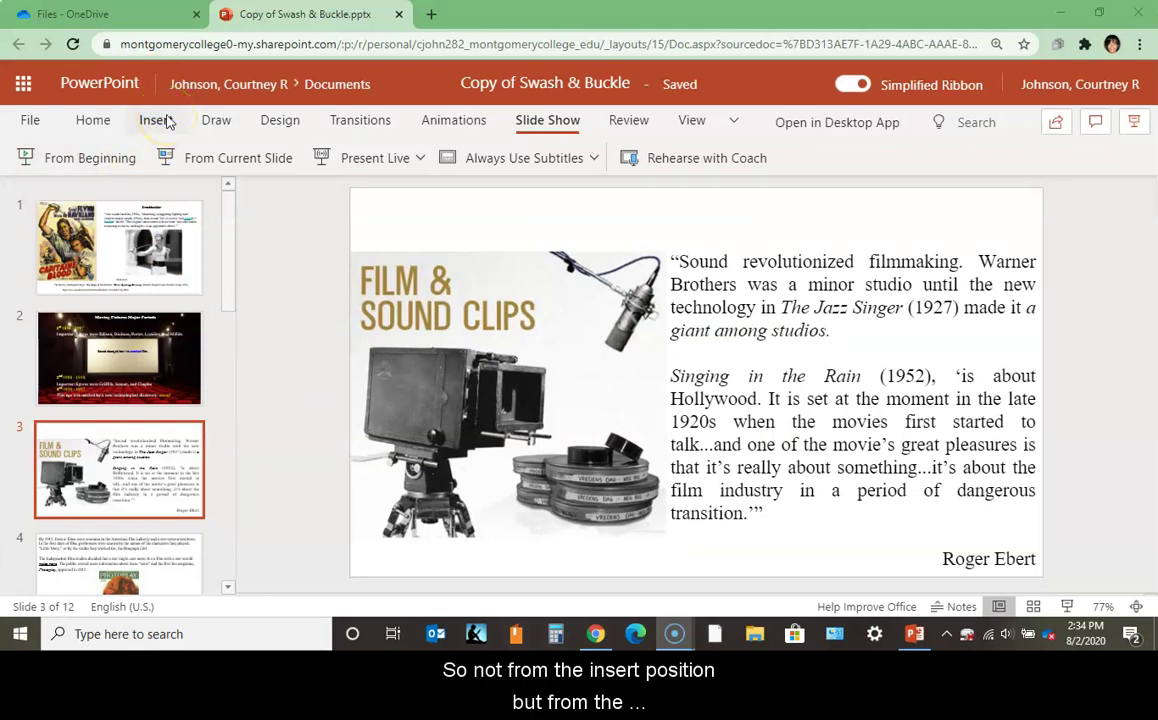
Confirm English as the spoken and subtitle languages and position subtitles Top (Overlaid).
click(593, 159)
click(580, 198)
click(573, 226)
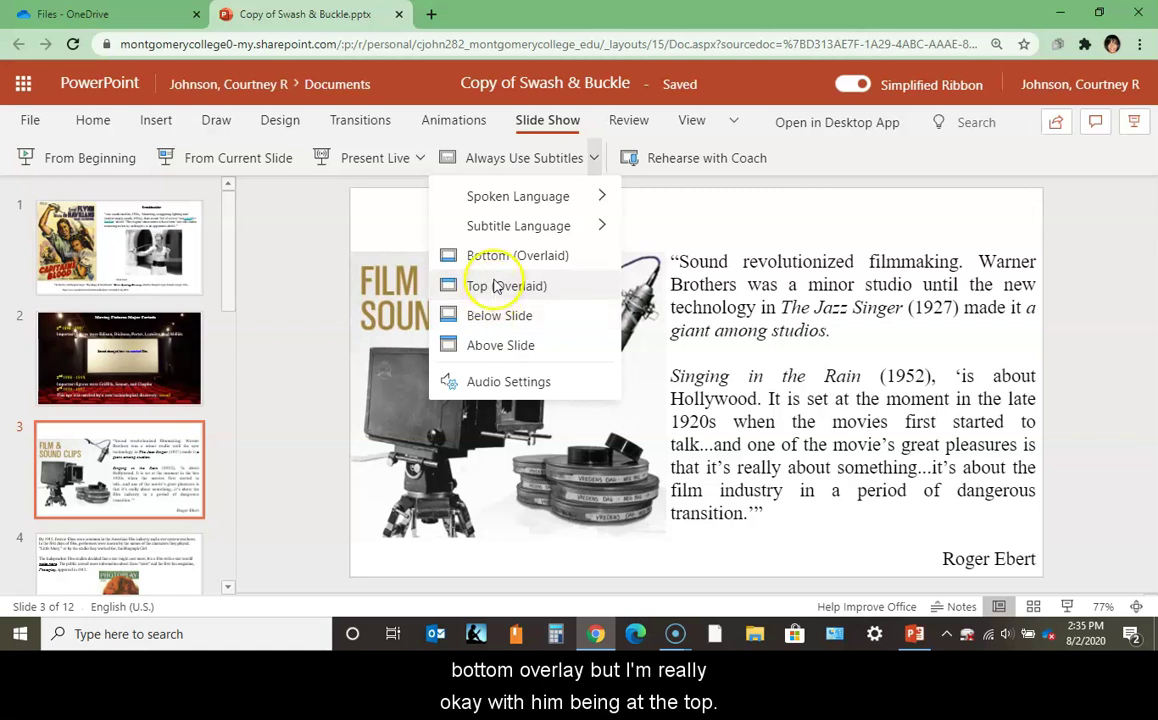
click(472, 287)
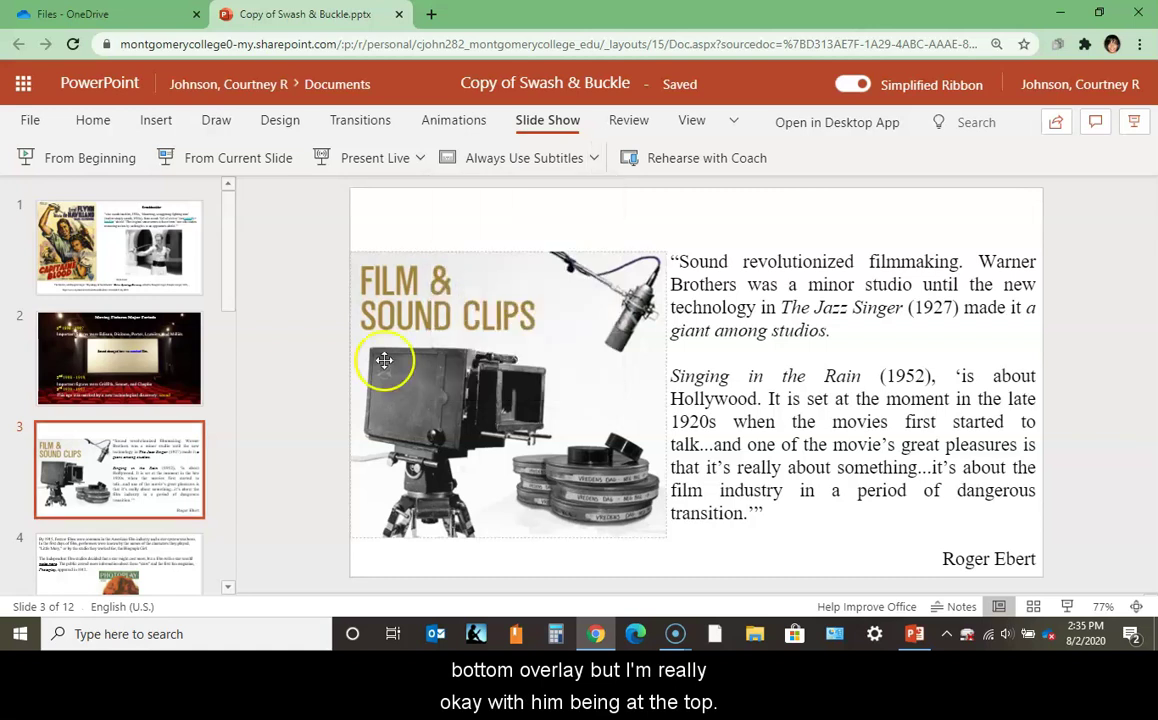
Go to slide 9, the Errol Flynn swashbuckler slide.
click(251, 402)
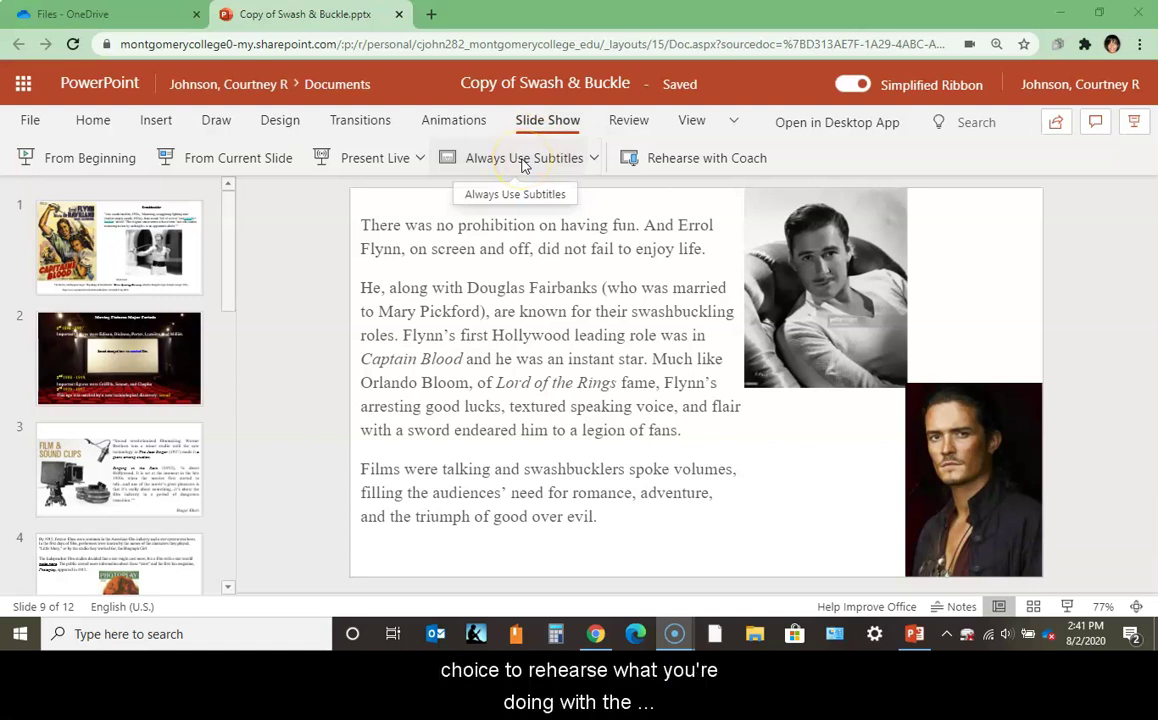
Turn on Always Use Subtitles for every slide show.
click(521, 160)
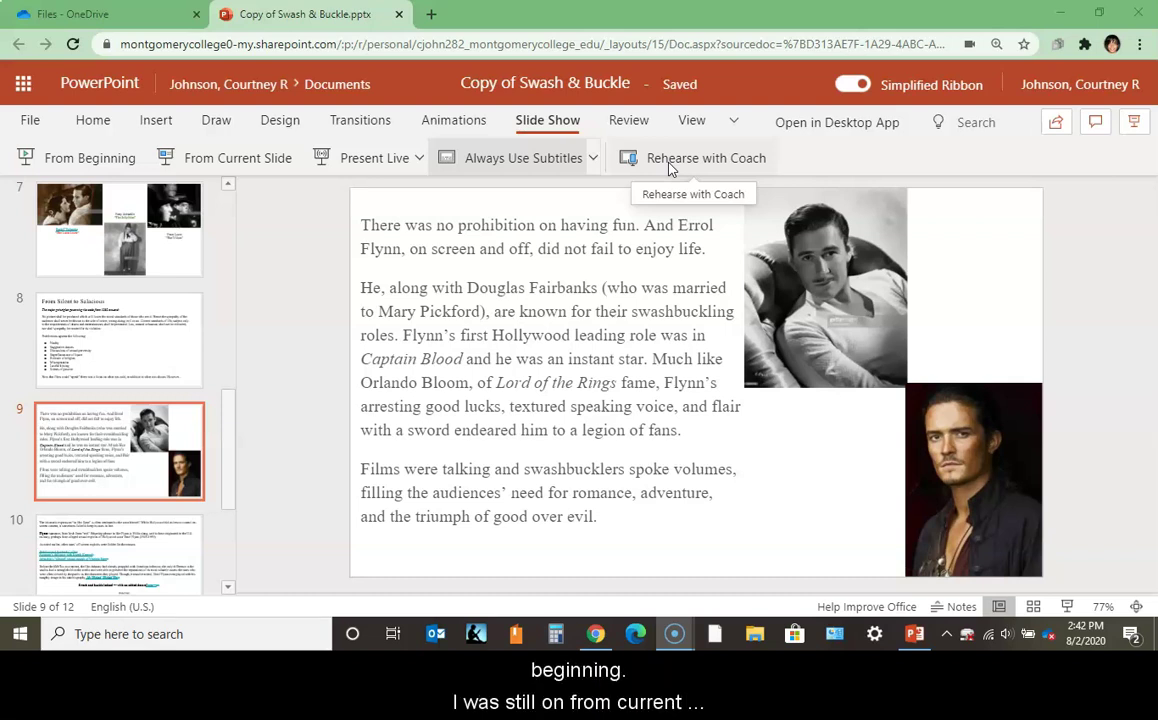
click(543, 189)
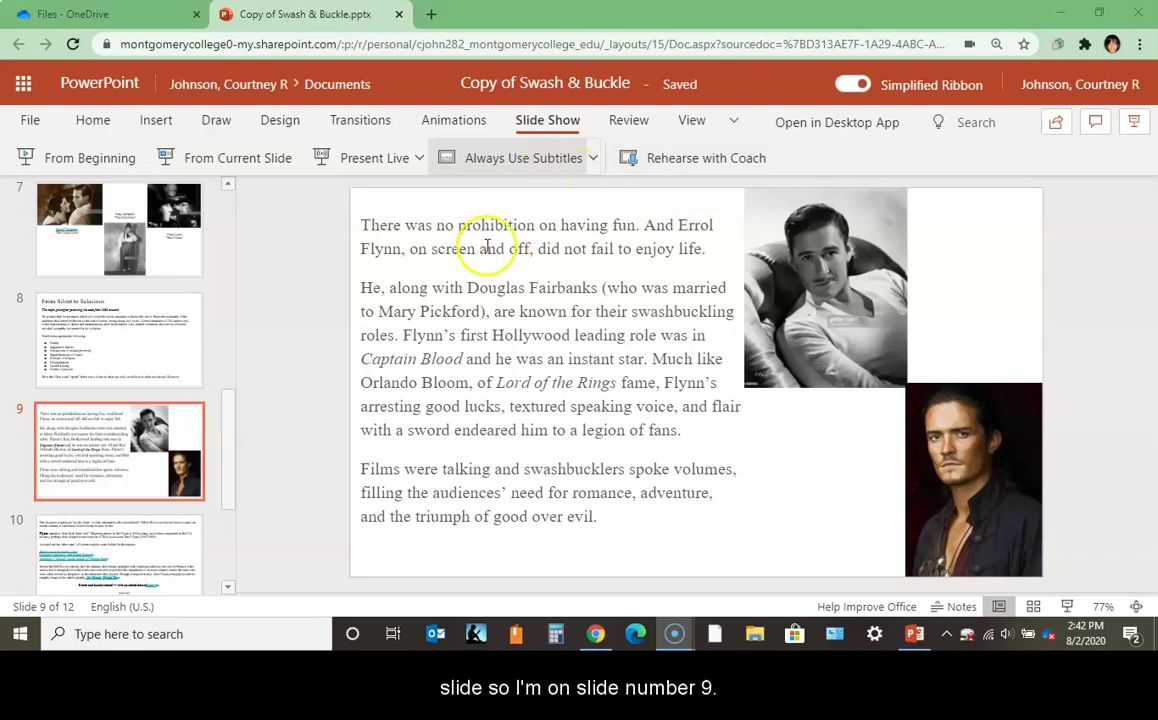
Rehearse with Coach from slide 9 with real-time feedback off, pausing at 00:55.
click(667, 163)
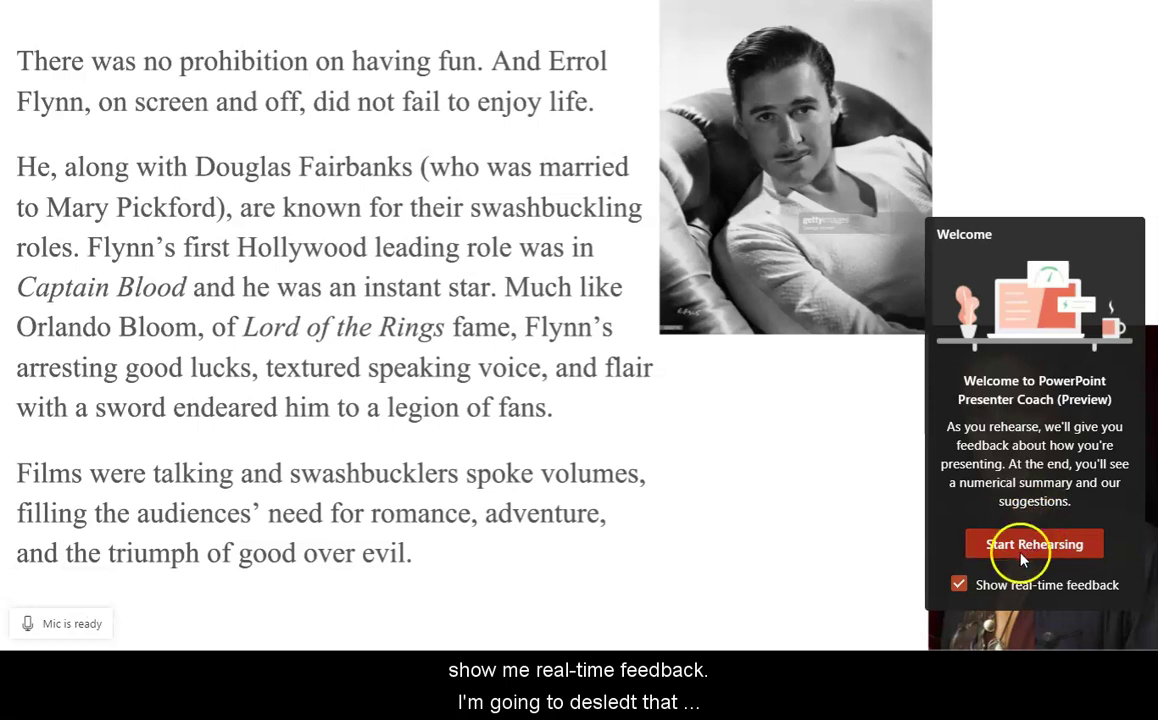
click(958, 586)
click(1008, 548)
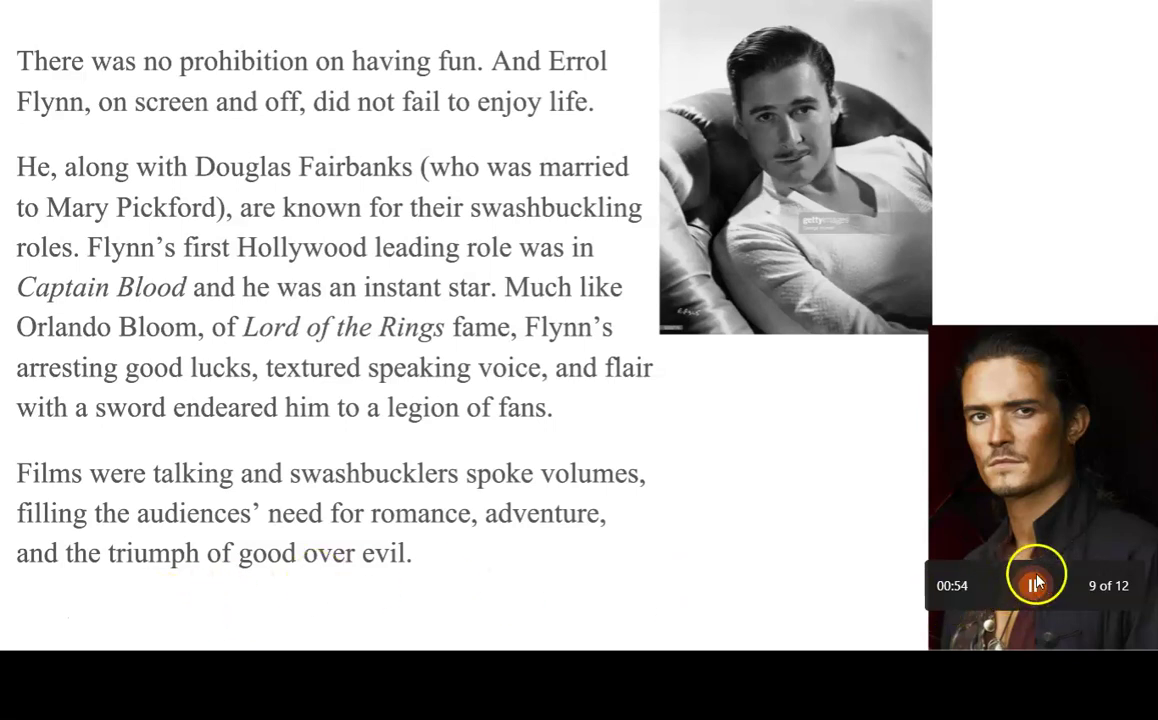
click(1034, 586)
mouse_move(30, 630)
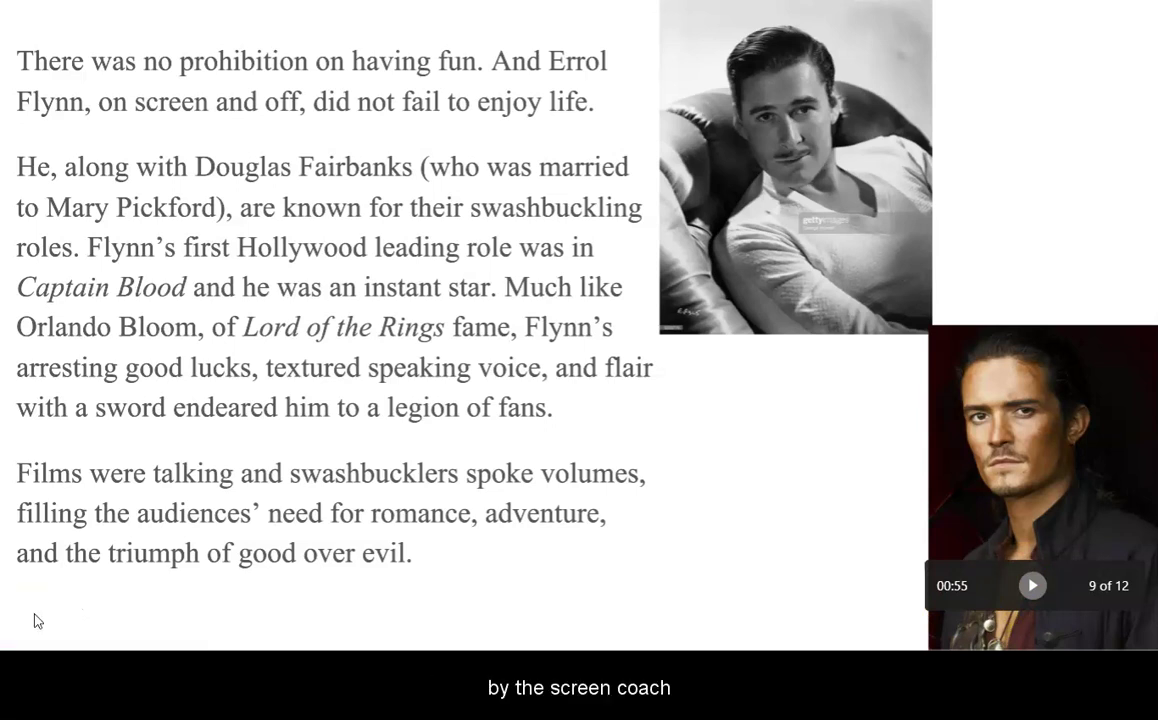
End the rehearsal and scroll the report to the 126 words/min pace and sensitive phrases results.
key(Escape)
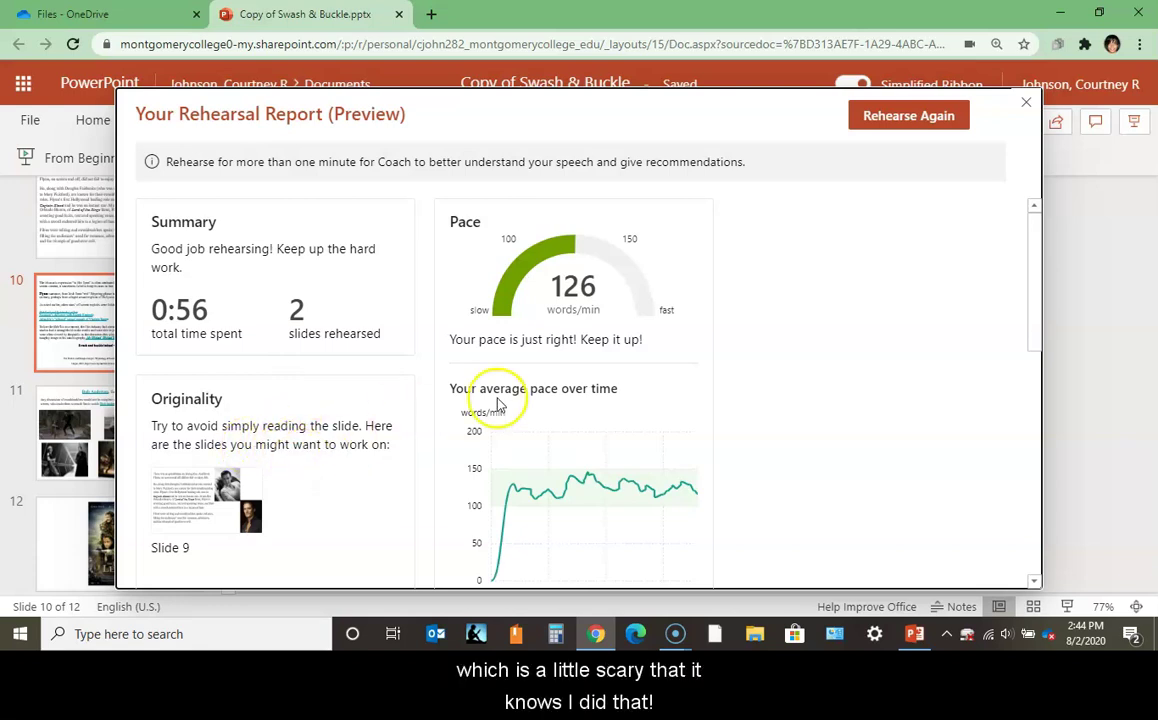
drag(1027, 312, 1042, 415)
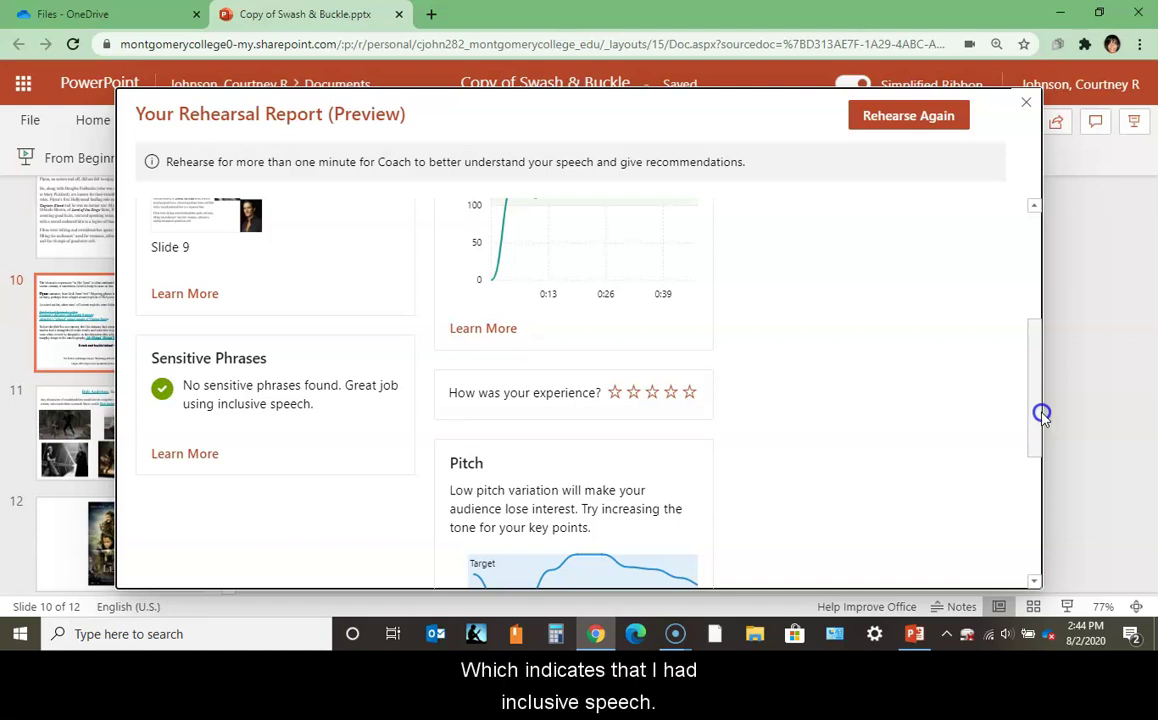
Read more on sensitive phrases, review the Pitch and Fillers results, then close the report.
drag(1042, 415, 1042, 418)
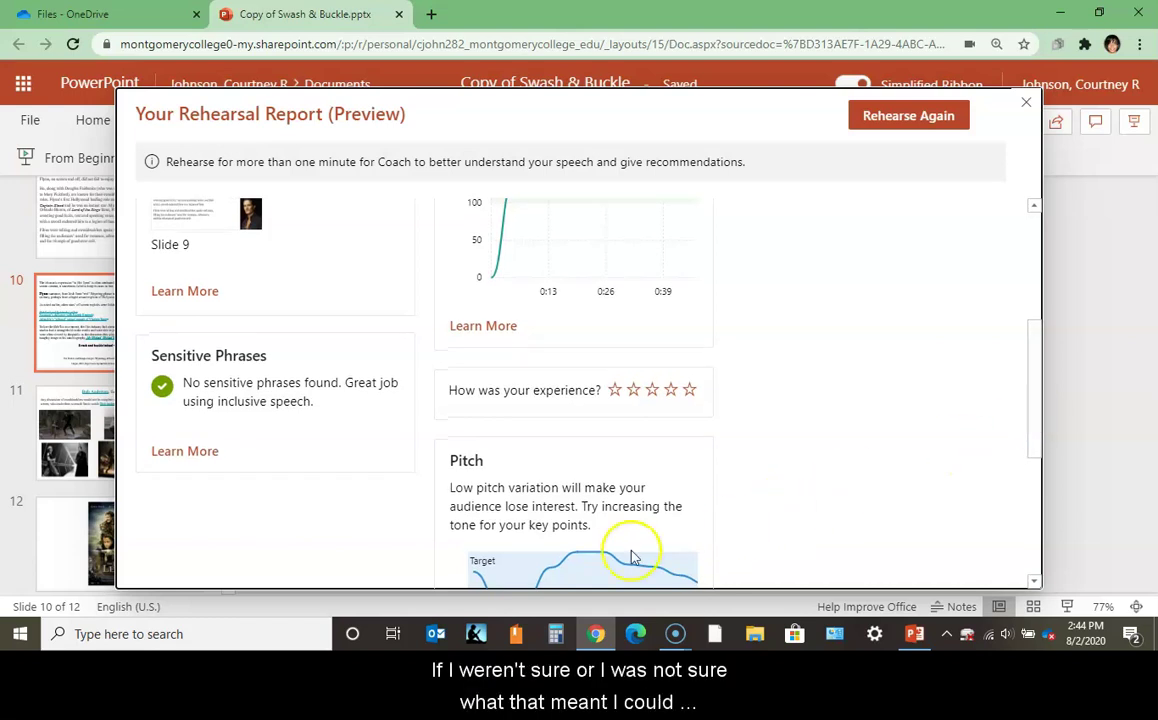
click(210, 462)
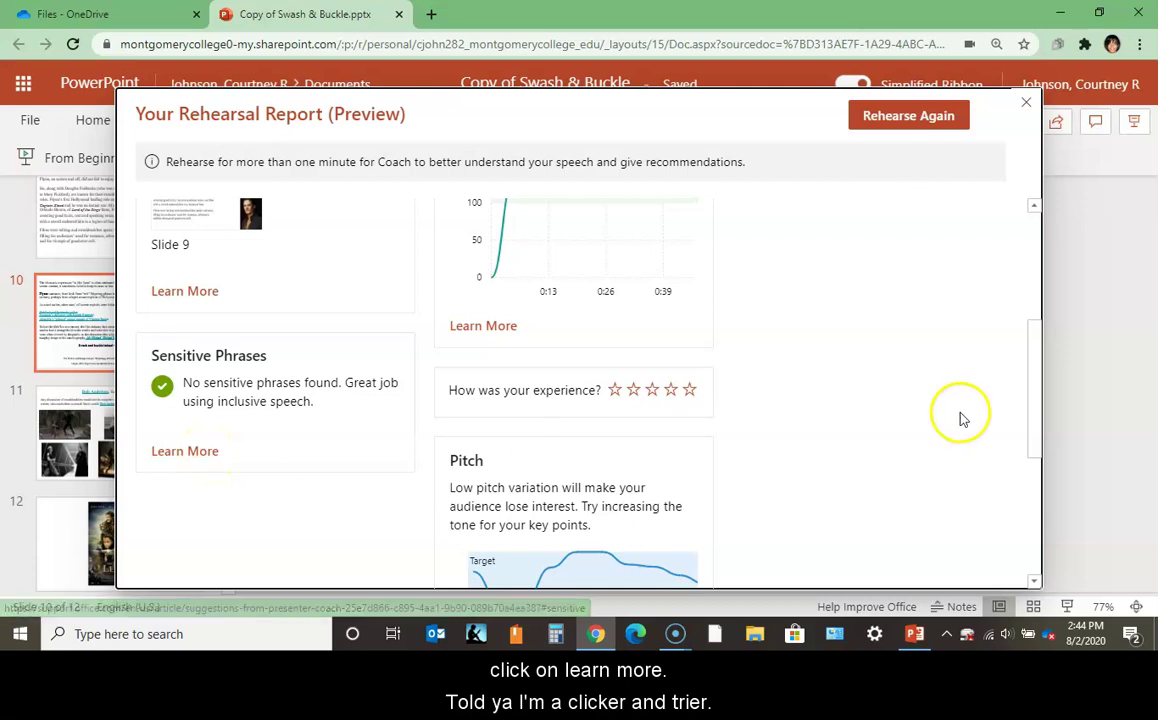
drag(1034, 385, 1054, 268)
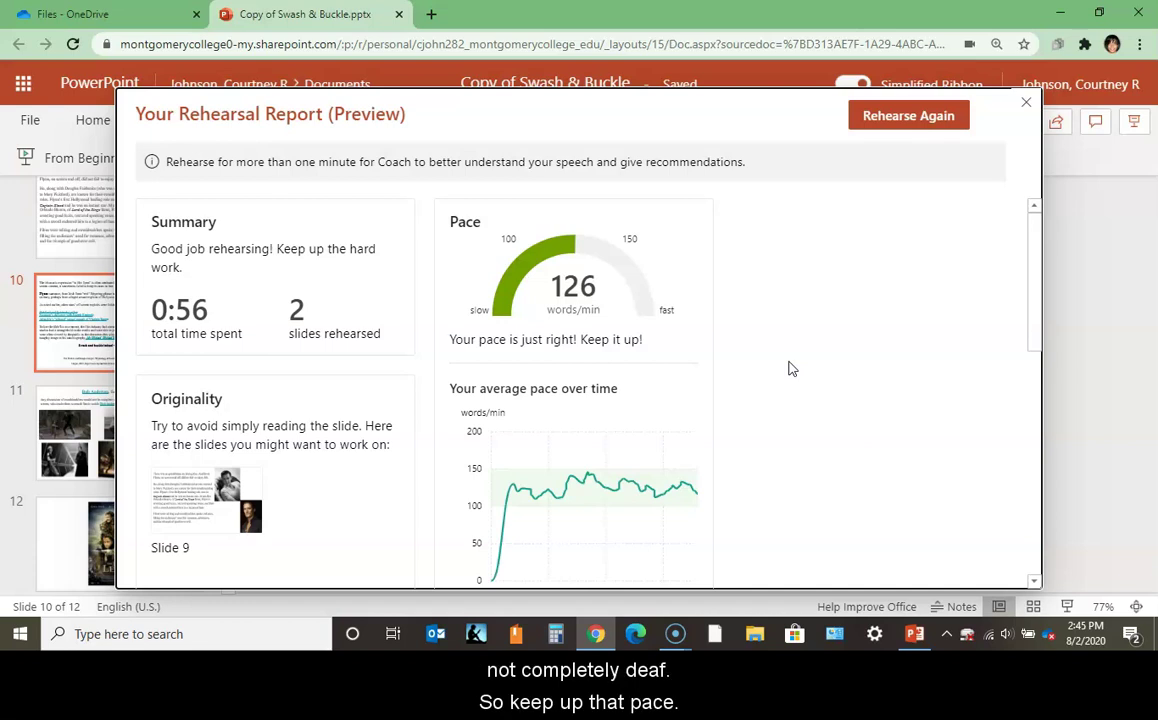
drag(1034, 297, 1042, 452)
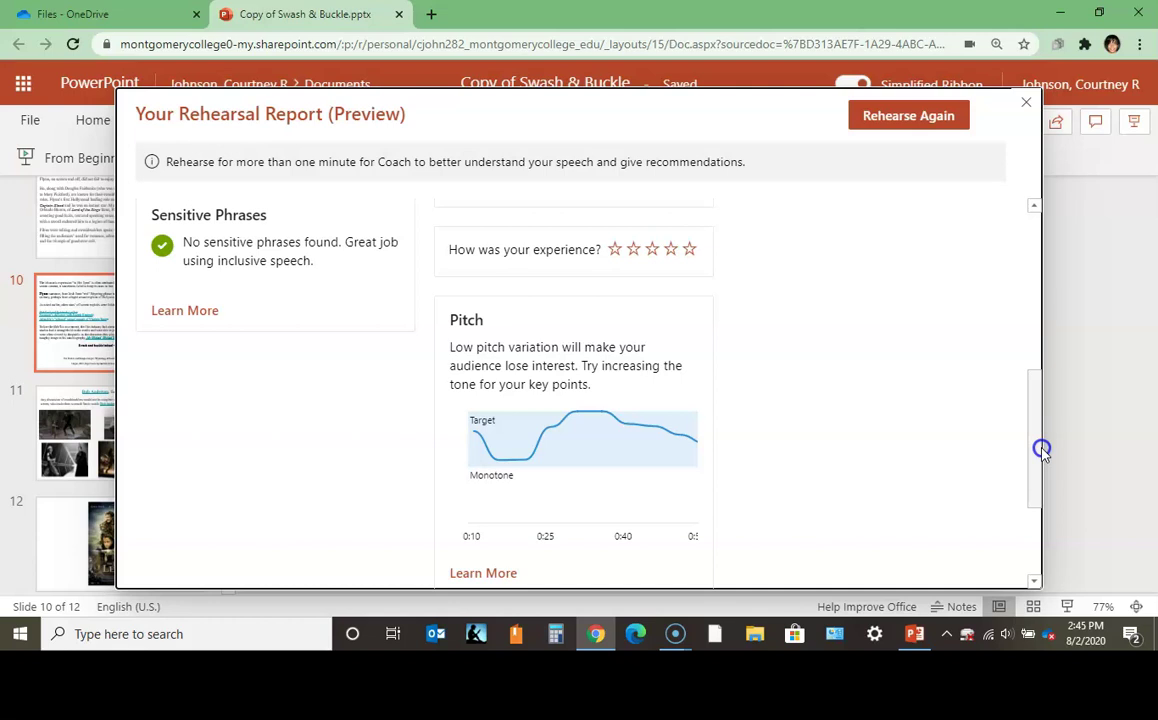
drag(1042, 450, 1037, 530)
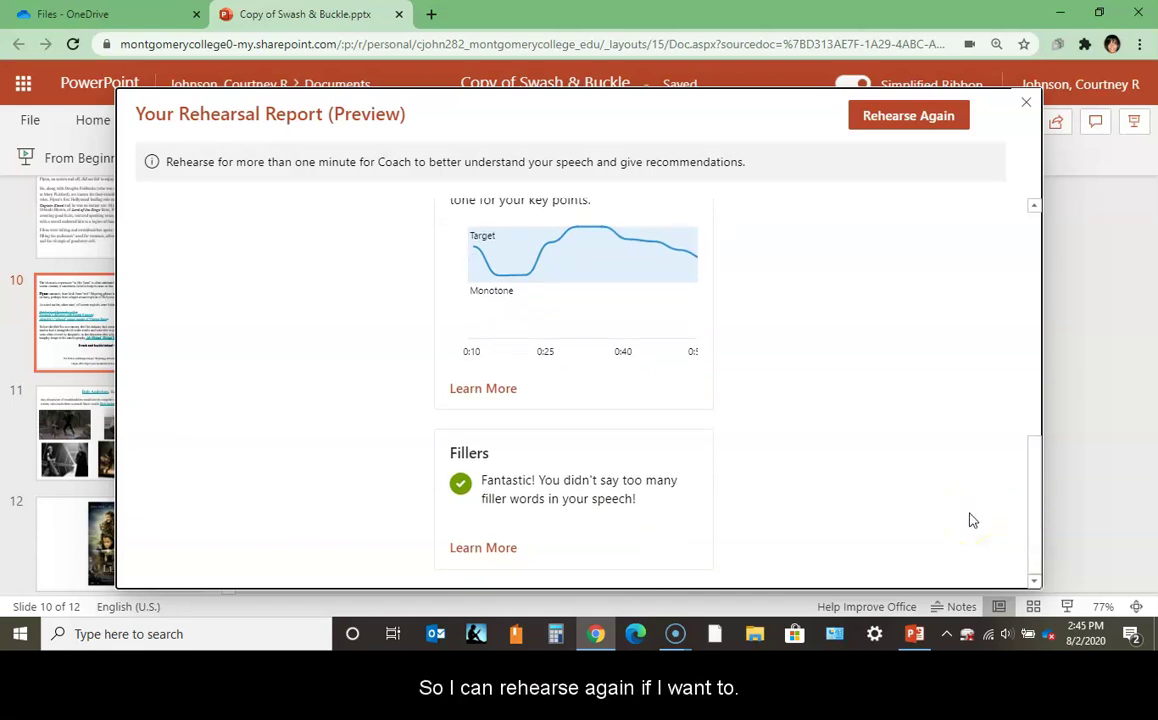
click(973, 520)
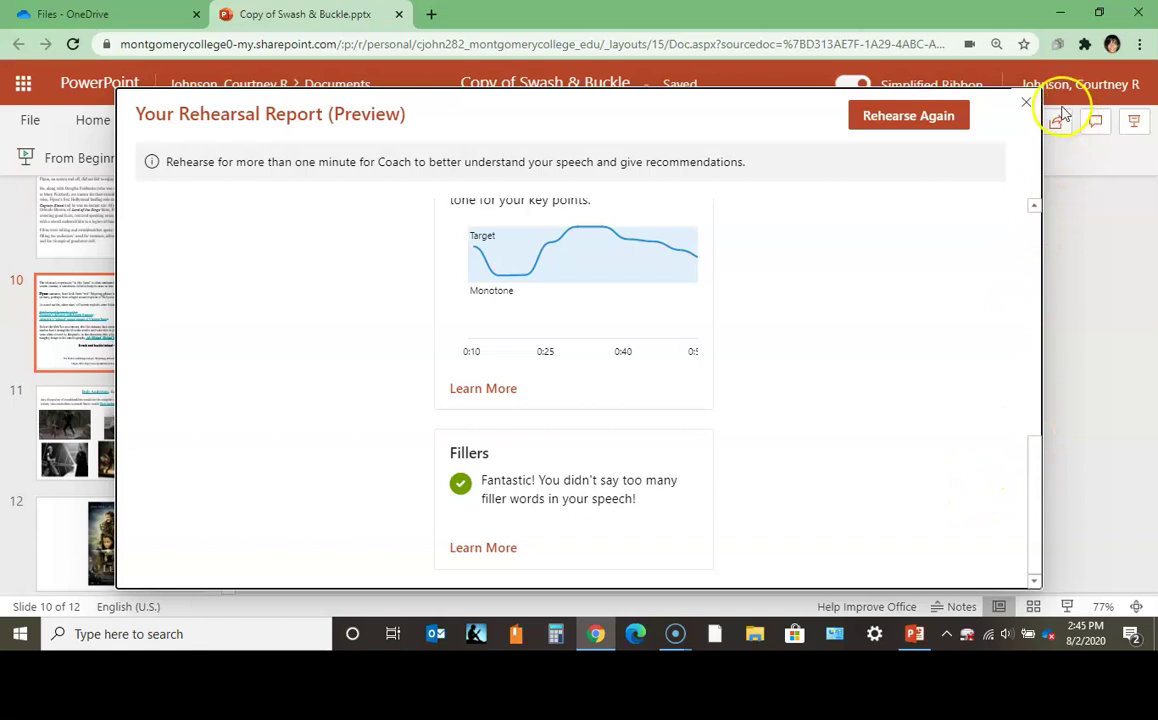
click(1028, 108)
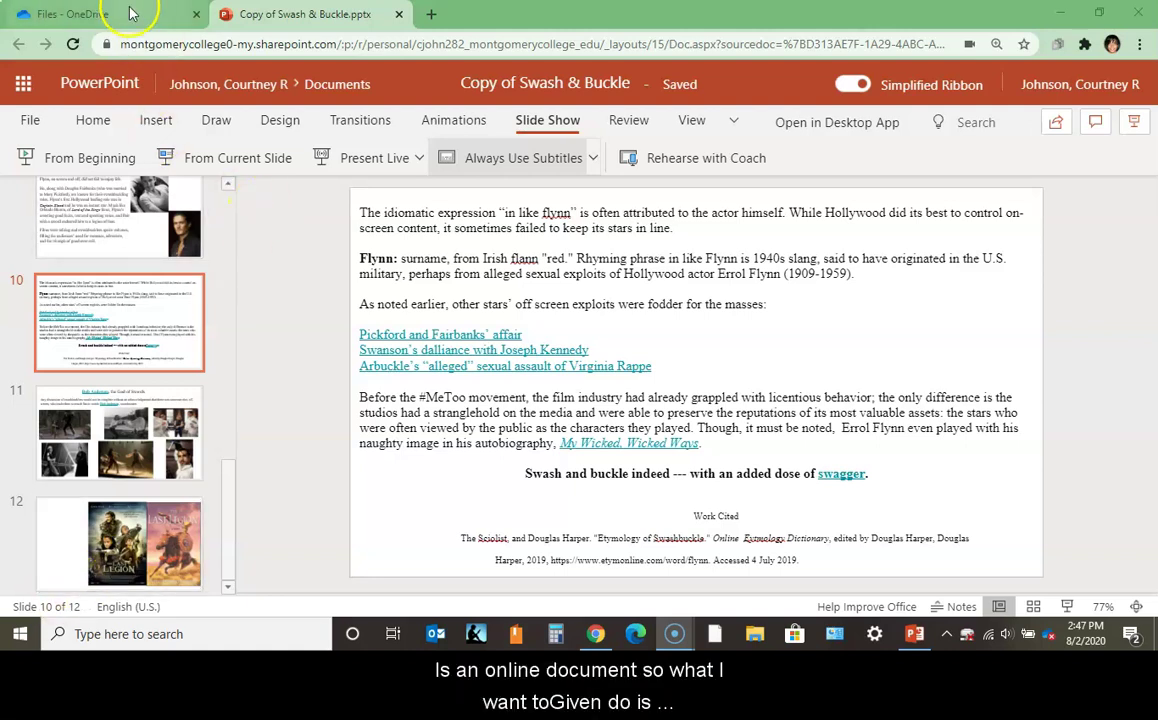
Download a copy of the Swash & Buckle presentation to the computer via File > Download As.
click(33, 122)
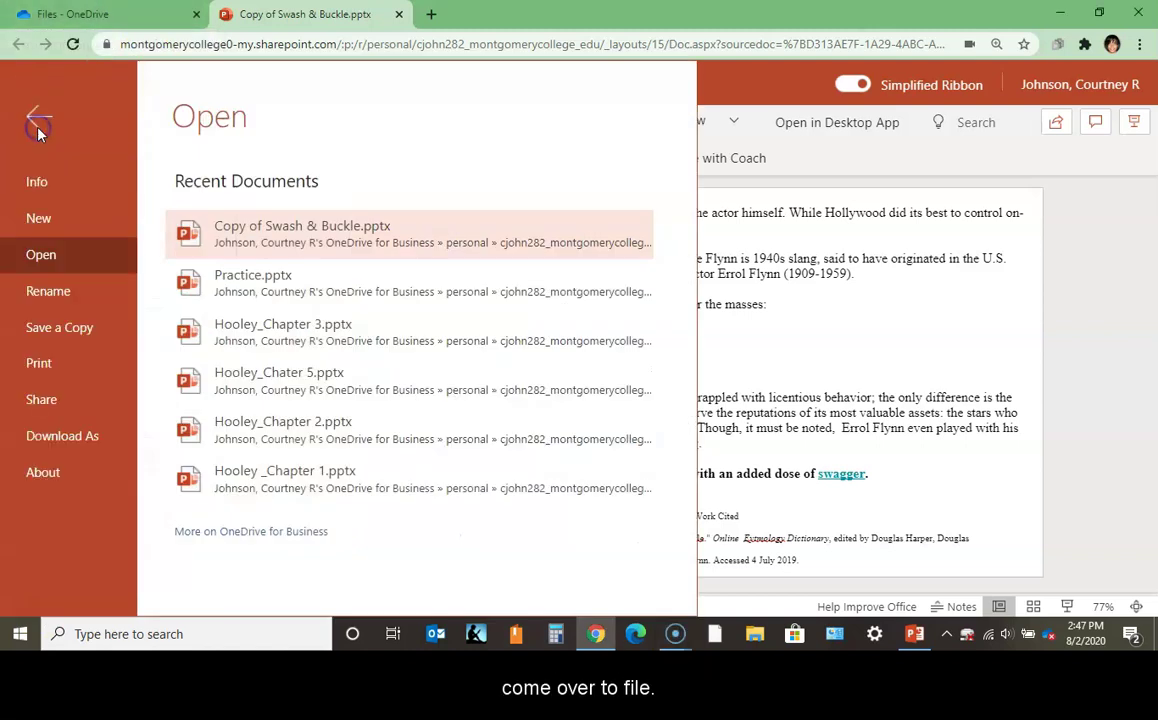
click(57, 436)
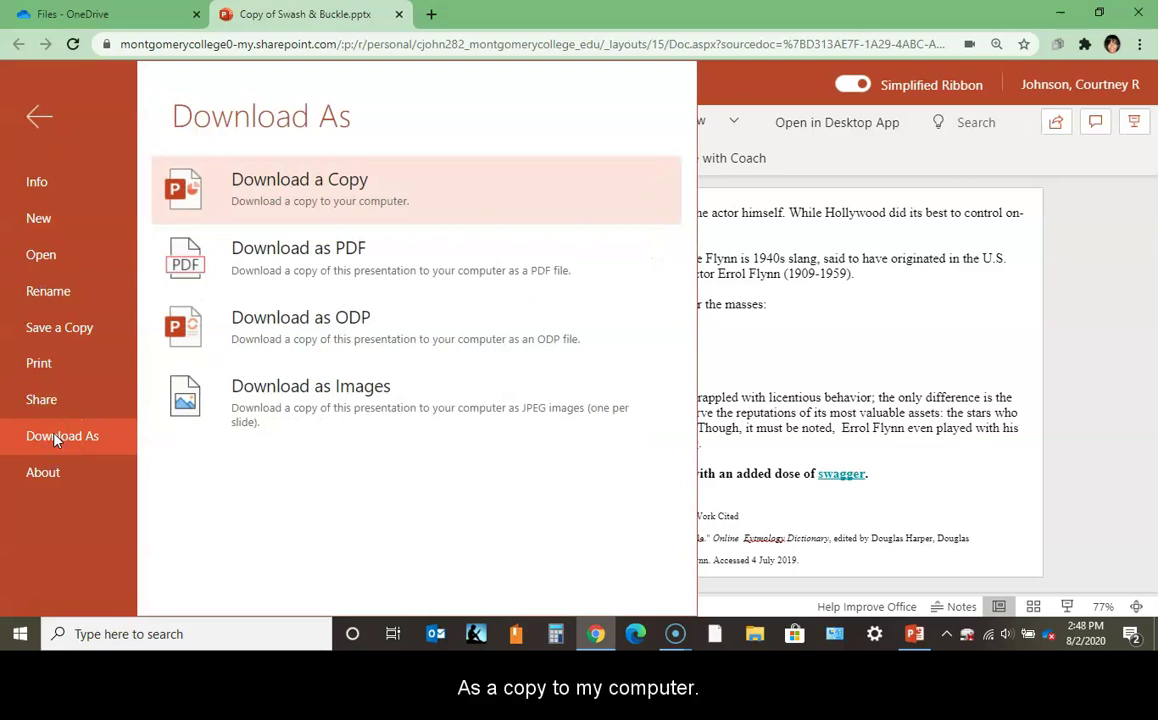
click(350, 195)
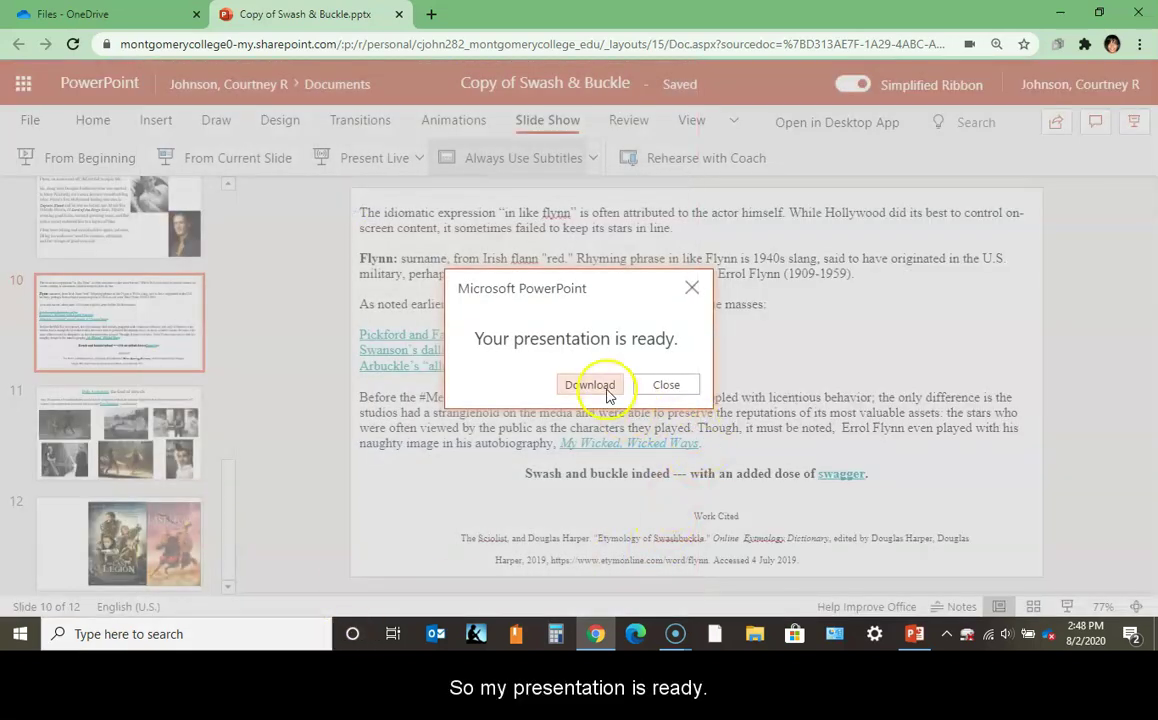
click(590, 384)
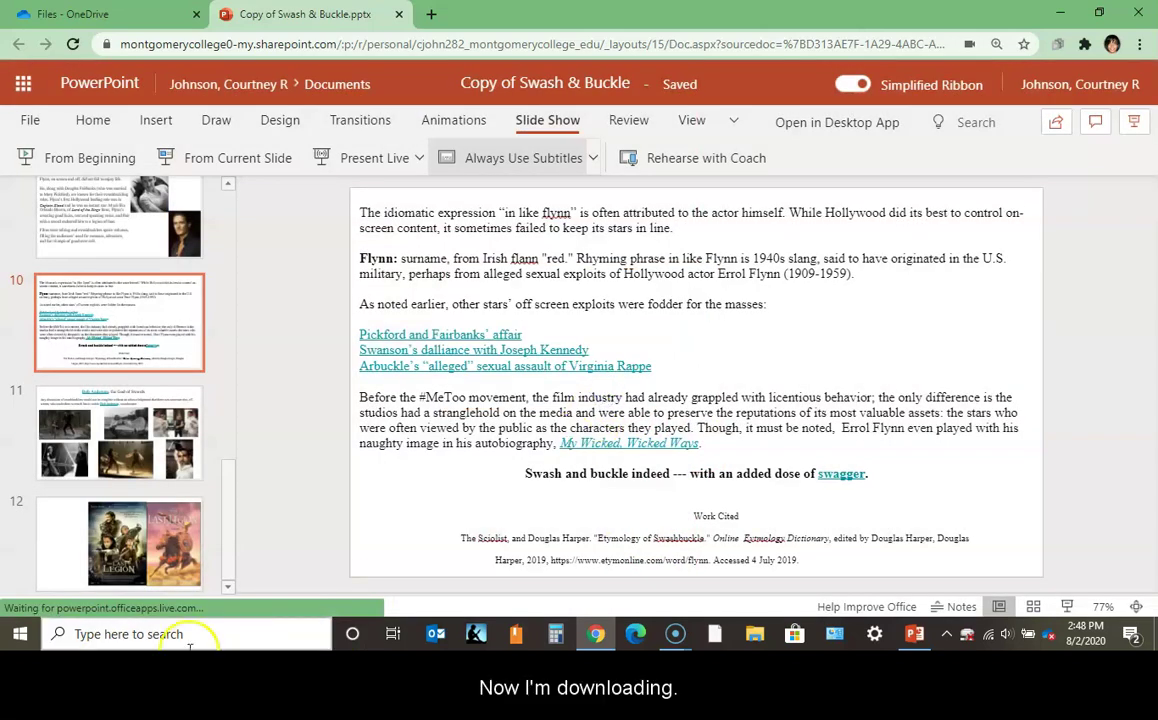